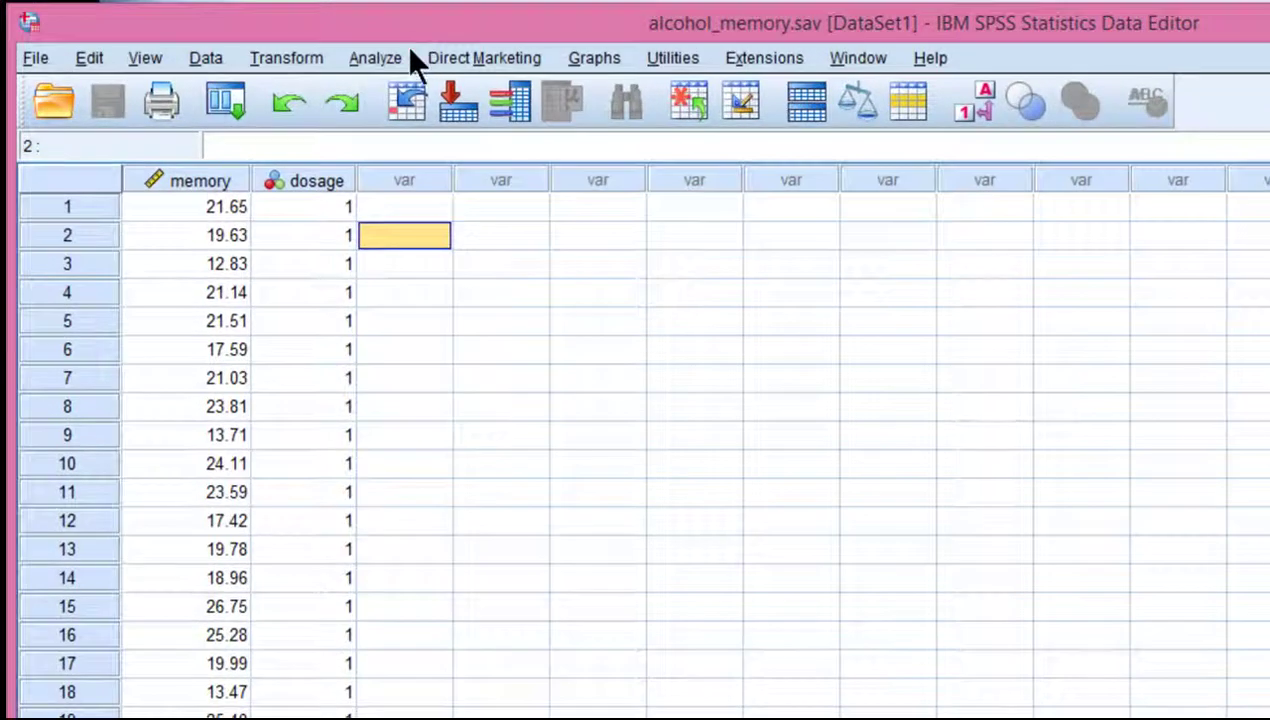
Set up a One-Way ANOVA with memory as dependent, dosage as factor, and LSD post hoc tests.
{"action": "left_click", "coordinate": [376, 58]}
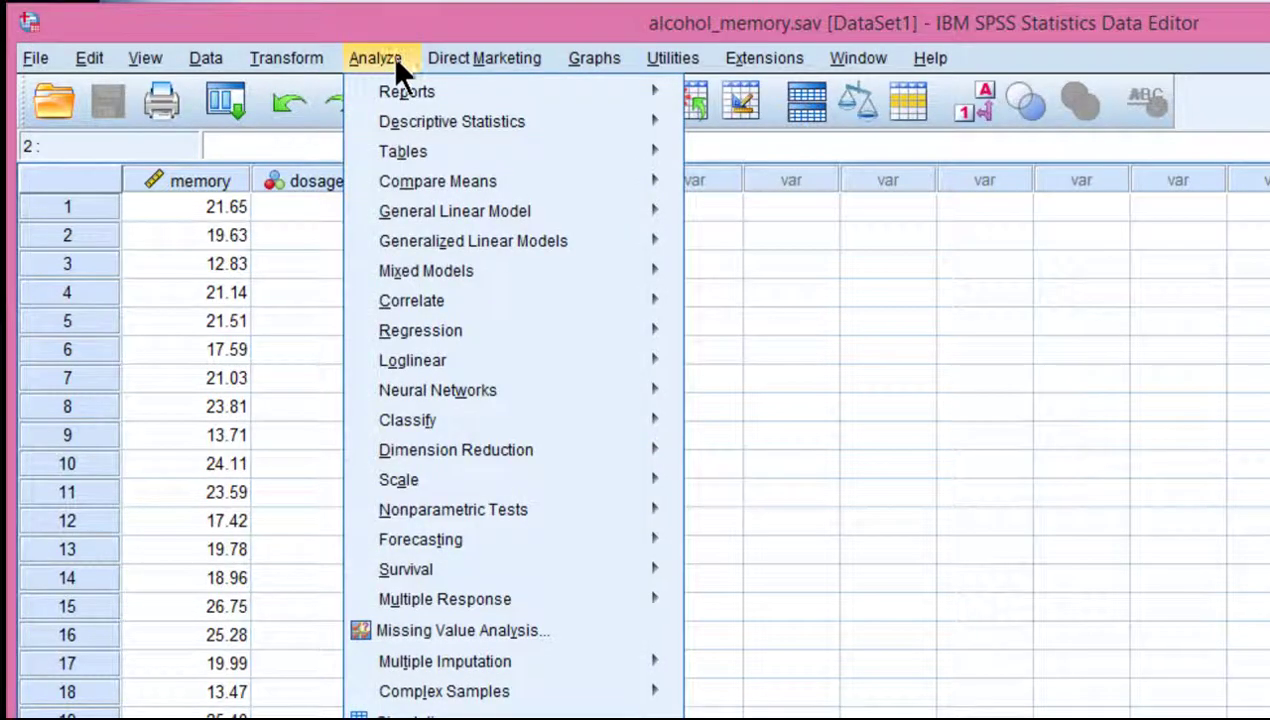
{"action": "mouse_move", "coordinate": [470, 184]}
{"action": "left_click", "coordinate": [777, 345]}
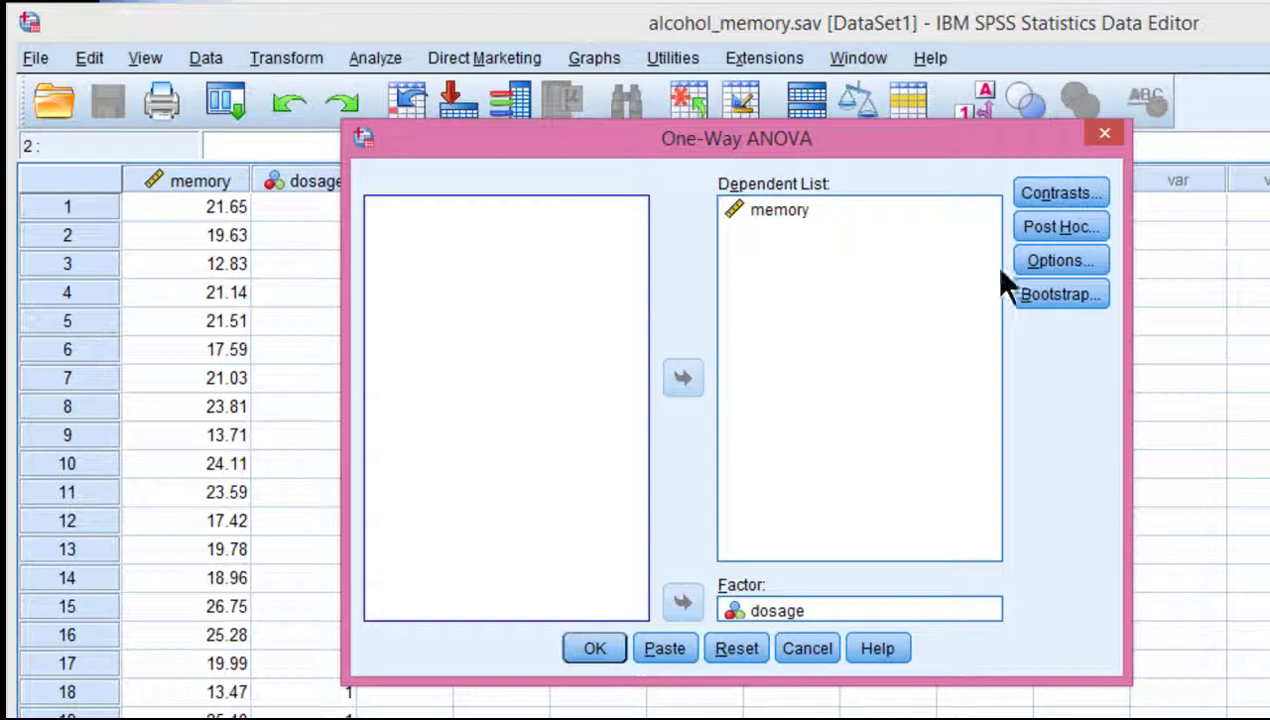
{"action": "left_click", "coordinate": [1051, 225]}
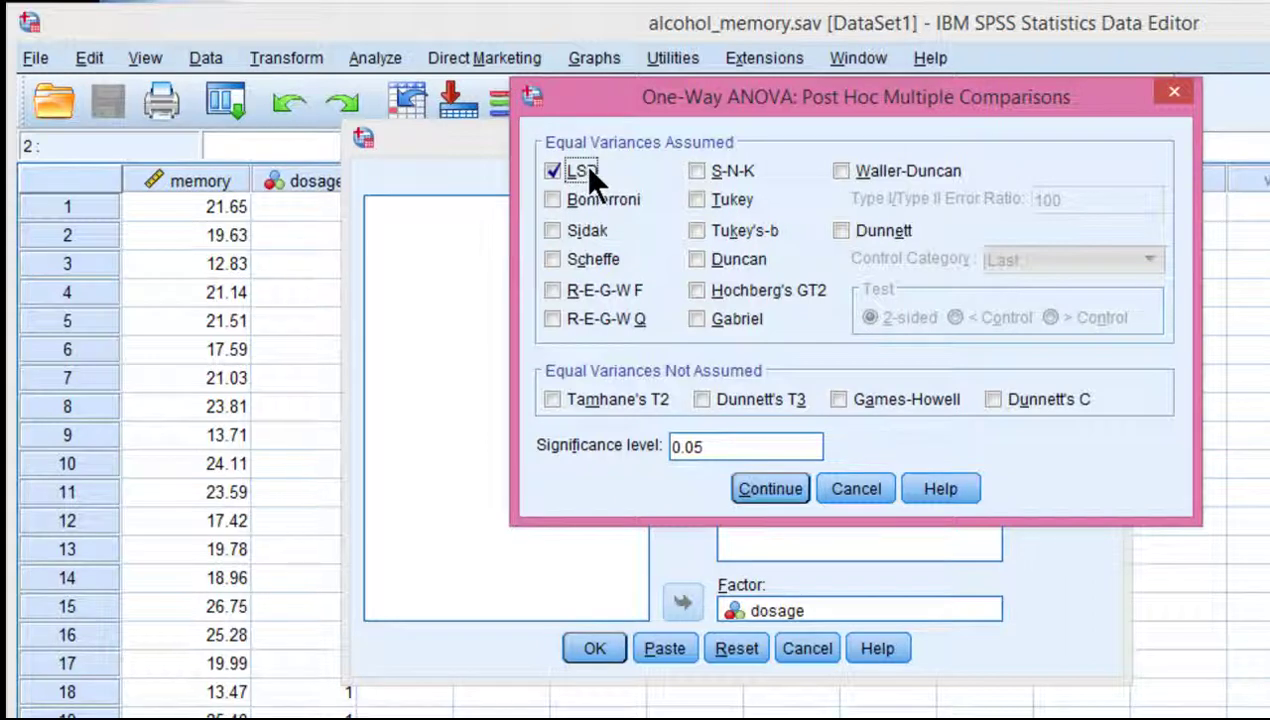
{"action": "left_click", "coordinate": [771, 490]}
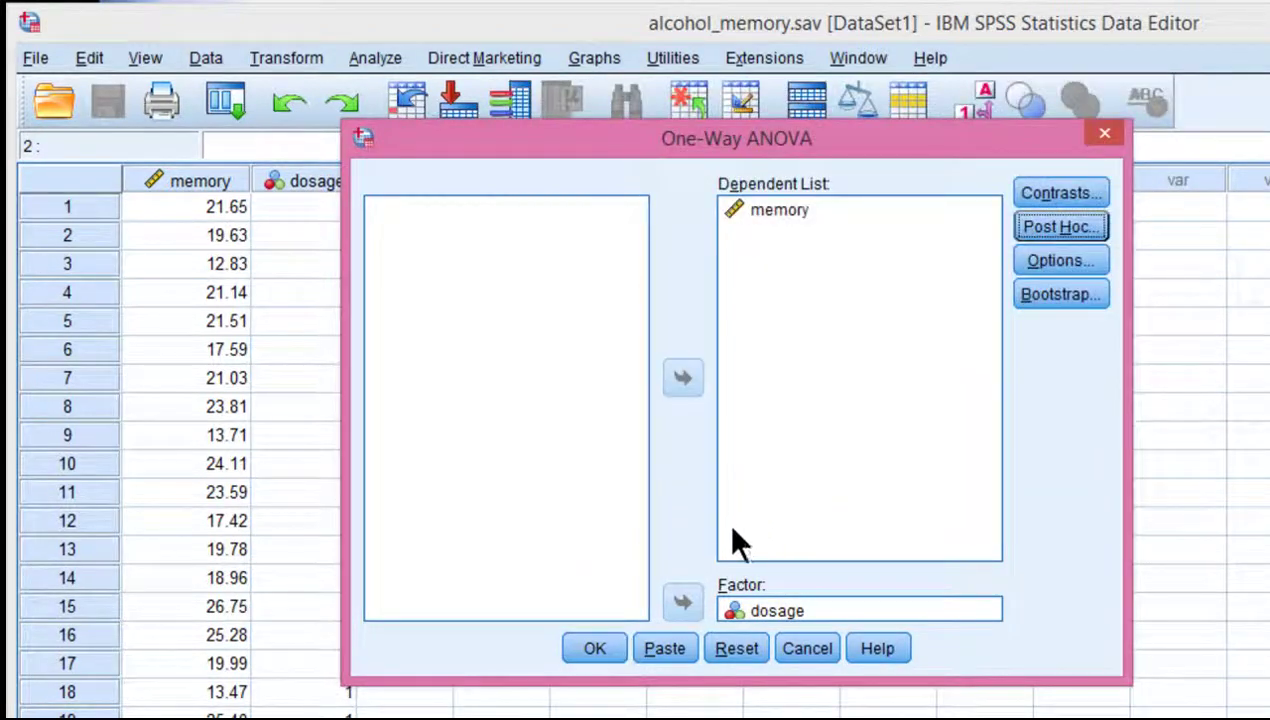
Run the ANOVA, then delete the ANOVA table from the Oneway output.
{"action": "left_click", "coordinate": [597, 648]}
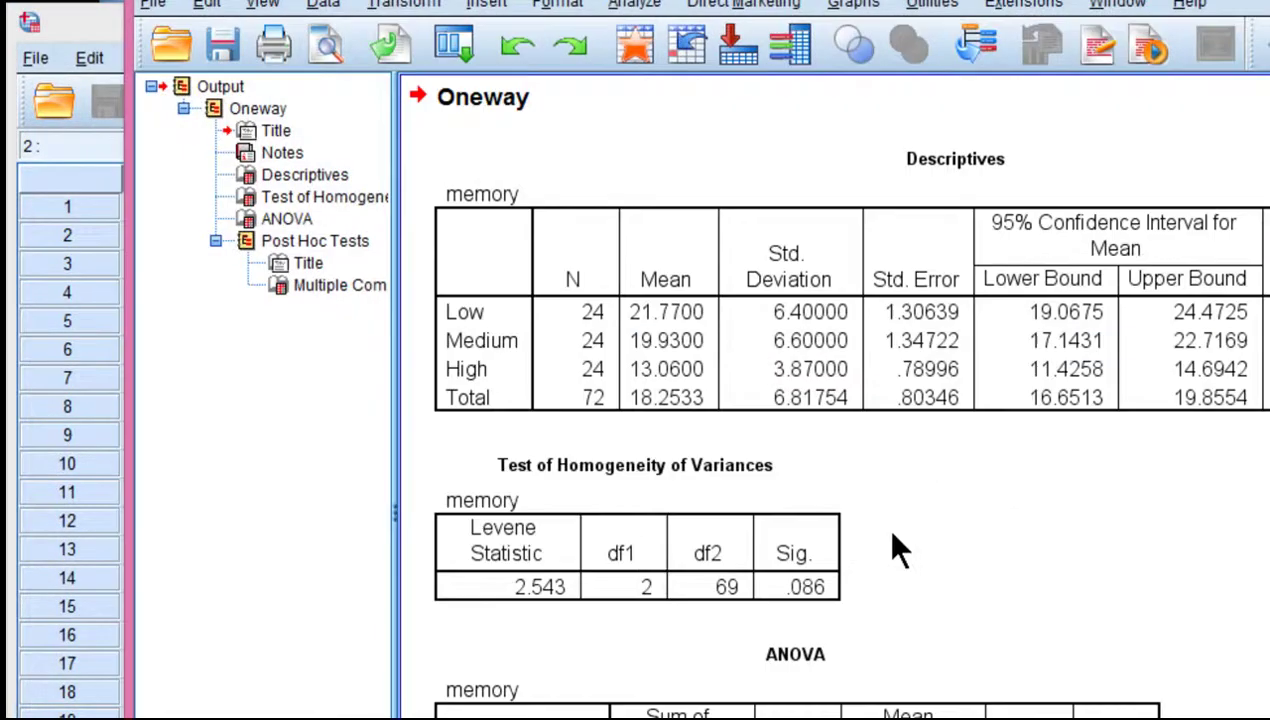
{"action": "scroll", "coordinate": [883, 526], "scroll_direction": "down", "scroll_amount": 5}
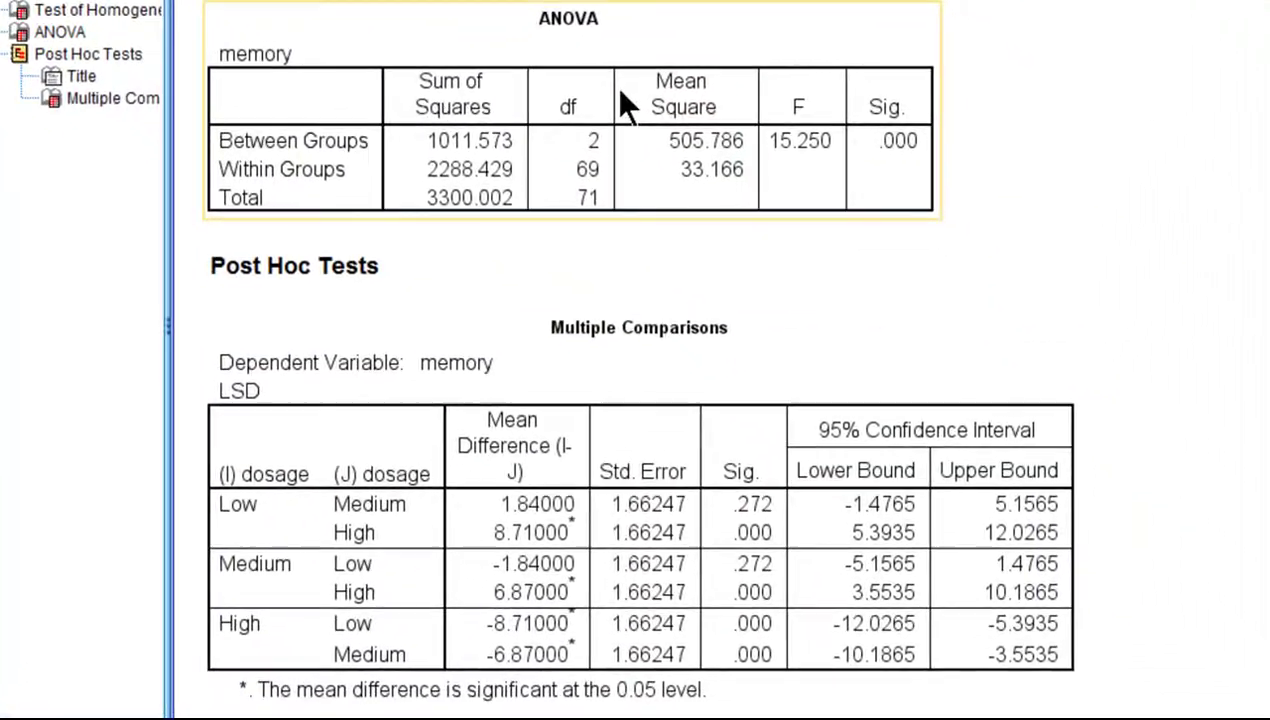
{"action": "left_click", "coordinate": [445, 125]}
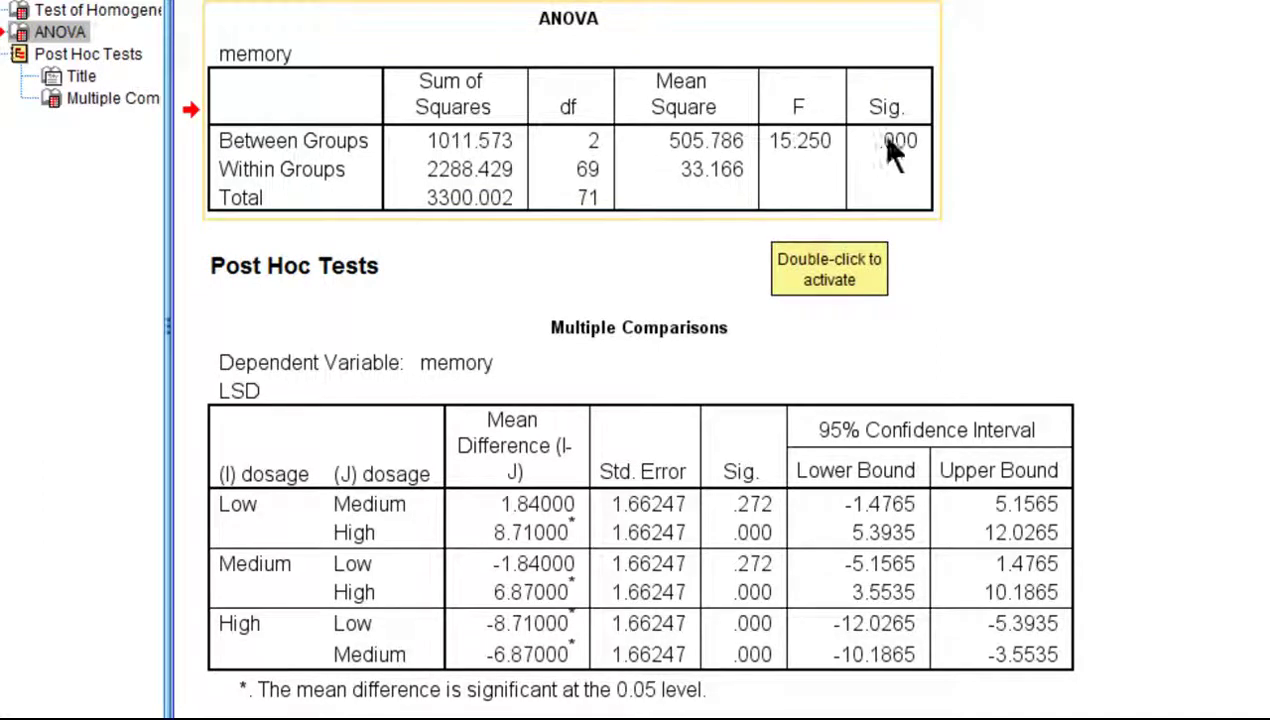
{"action": "key", "text": "Delete"}
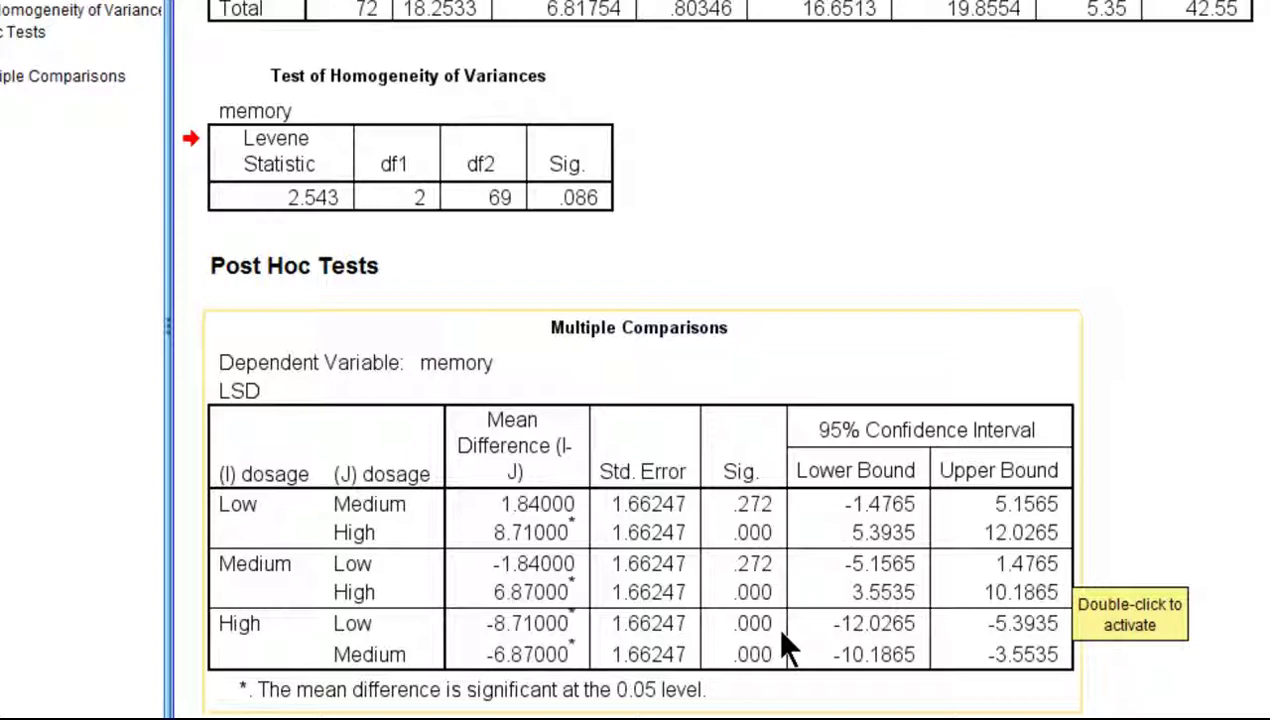
Format the six Sig. cells in the Multiple Comparisons table to 7 decimal places.
{"action": "double_click", "coordinate": [758, 535]}
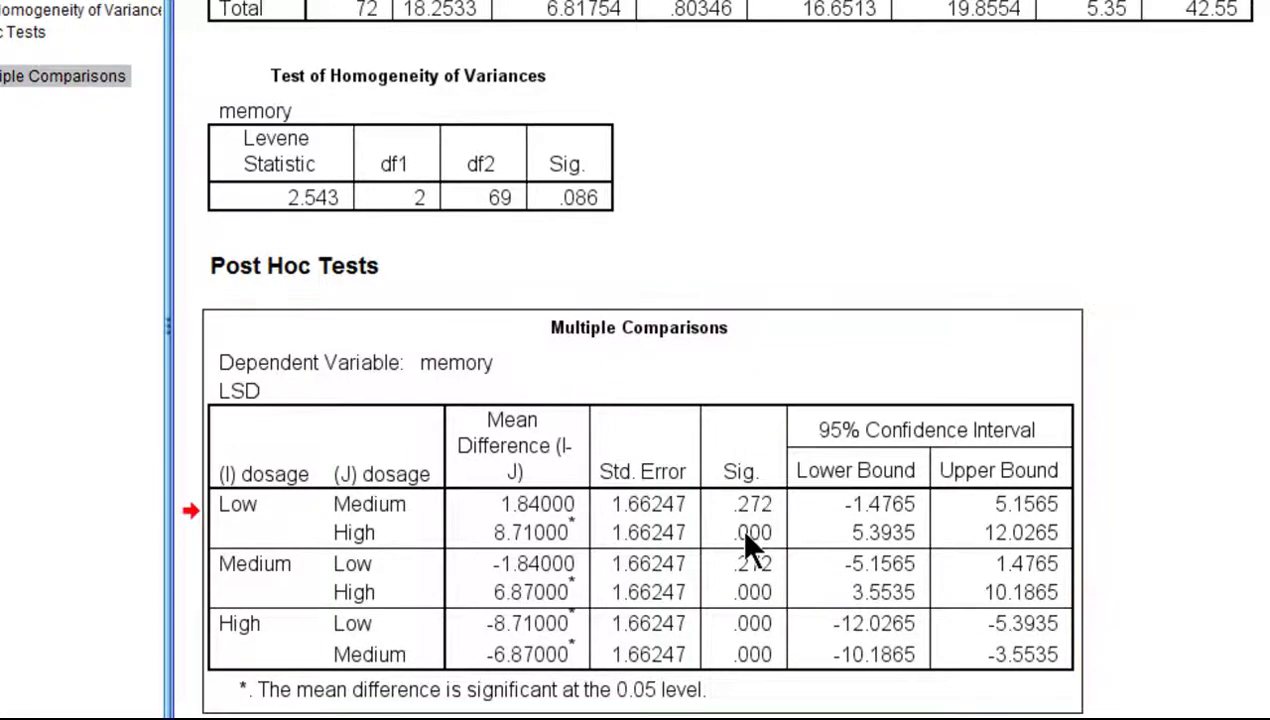
{"action": "left_click_drag", "start_coordinate": [757, 510], "coordinate": [754, 667]}
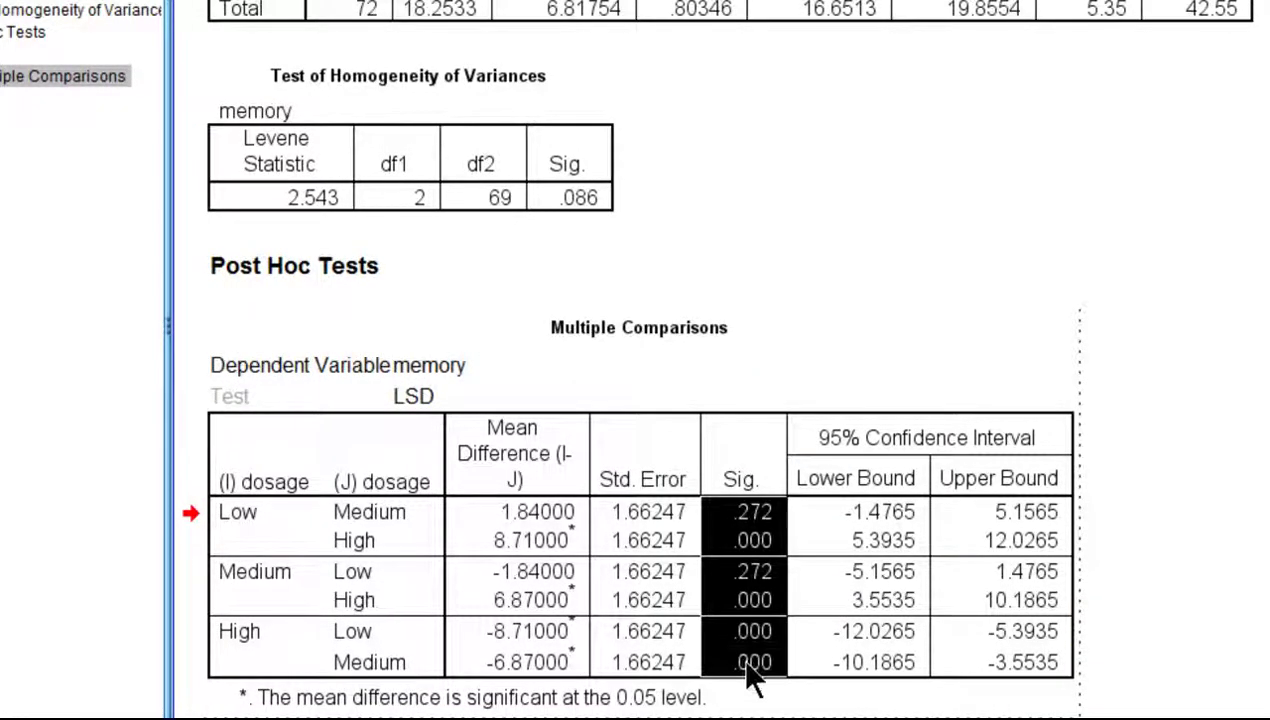
{"action": "right_click", "coordinate": [751, 666]}
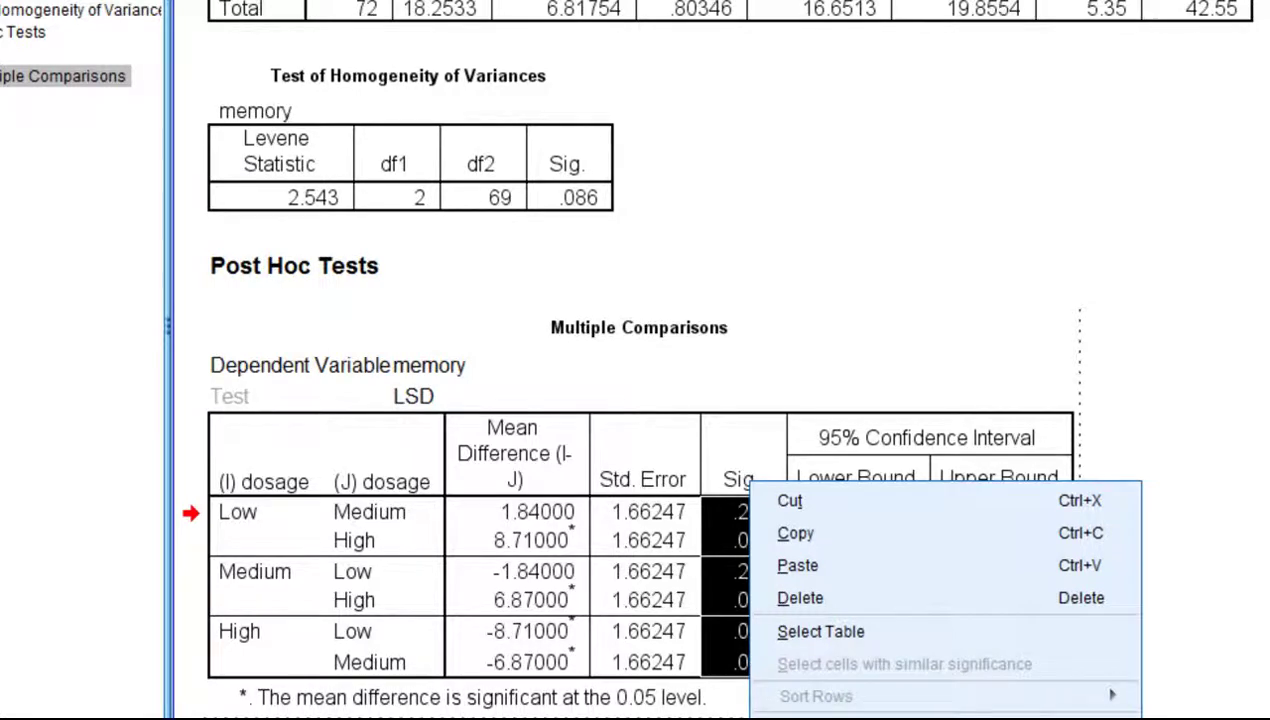
{"action": "left_click", "coordinate": [800, 714]}
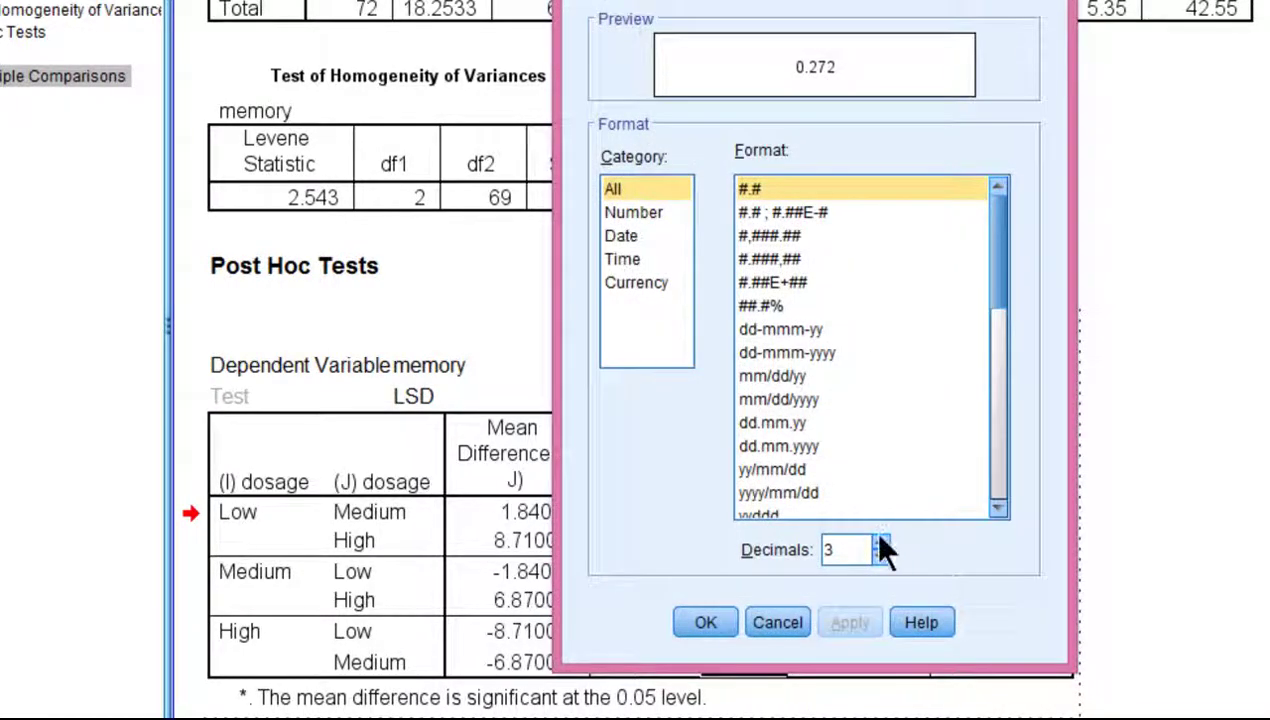
{"action": "left_click", "coordinate": [880, 544]}
{"action": "left_click", "coordinate": [880, 544]}
{"action": "left_click", "coordinate": [880, 544]}
{"action": "left_click", "coordinate": [880, 544]}
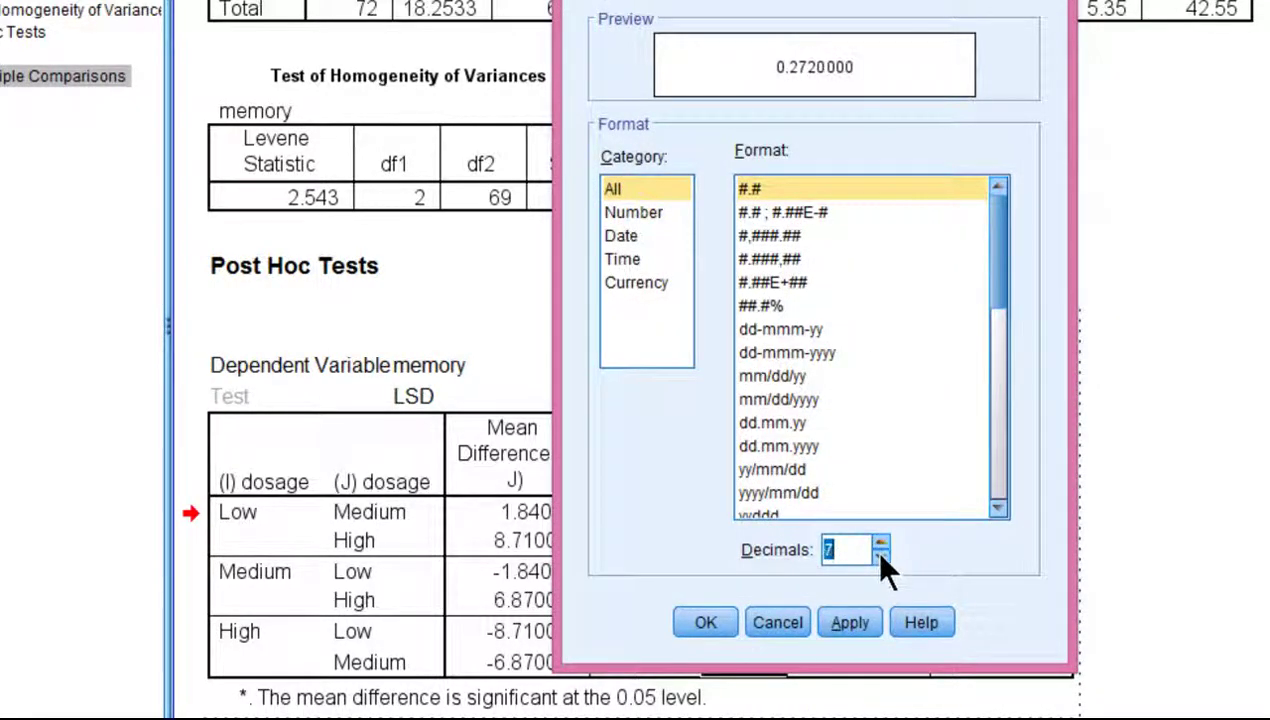
{"action": "left_click", "coordinate": [850, 622]}
{"action": "left_click", "coordinate": [706, 622]}
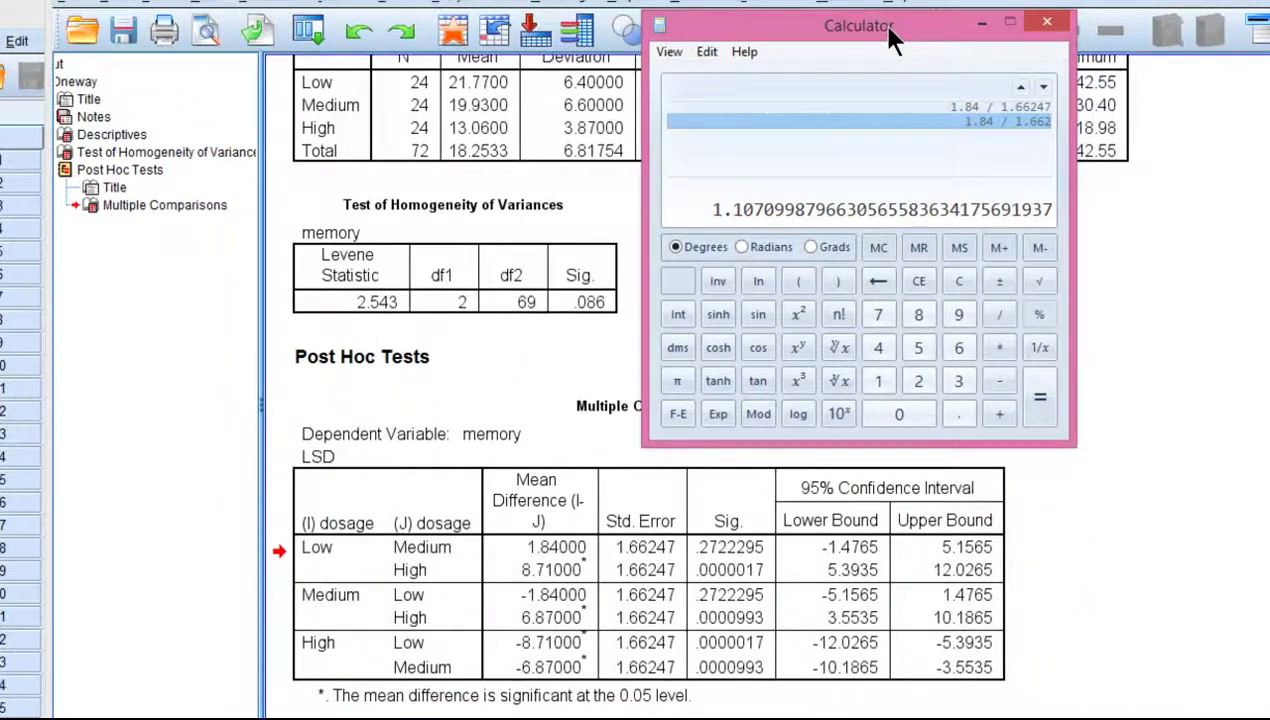
Compute 0.05 / 3 in Calculator to get the adjusted significance level.
{"action": "left_click_drag", "start_coordinate": [885, 20], "coordinate": [915, 30]}
{"action": "left_click", "coordinate": [990, 281]}
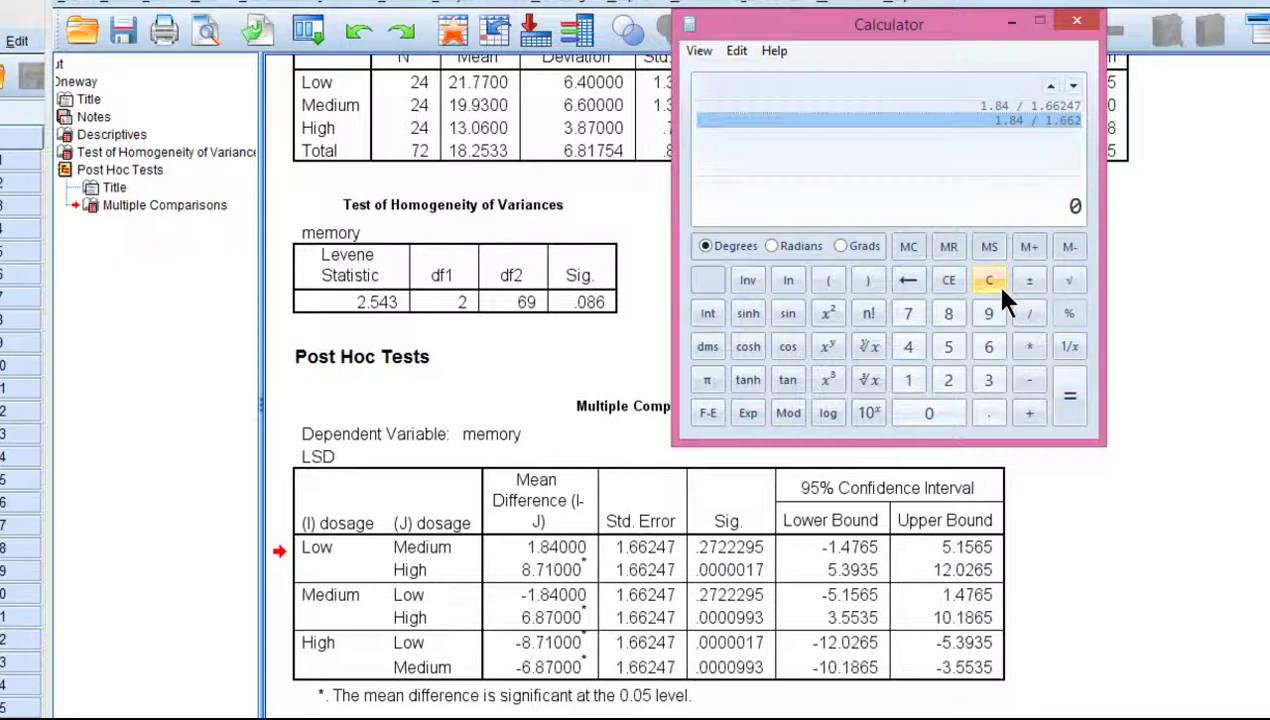
{"action": "type", "text": "0.05 / 3"}
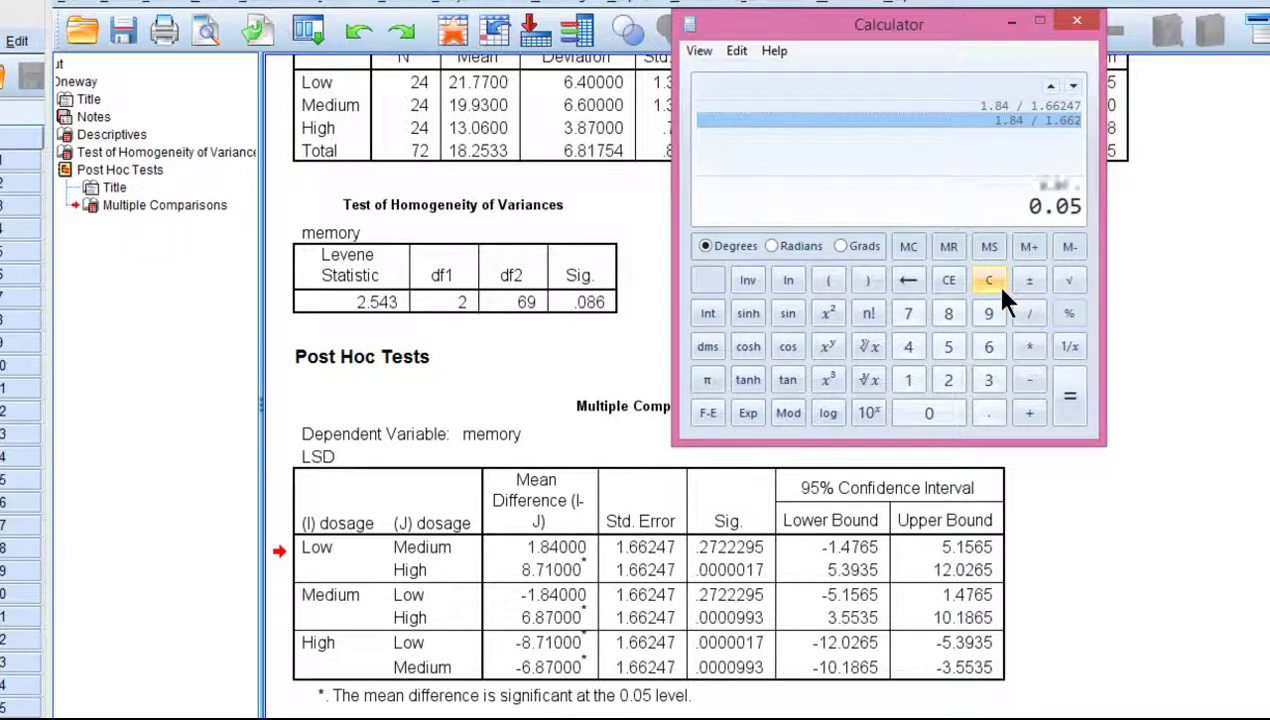
{"action": "key", "text": "Return"}
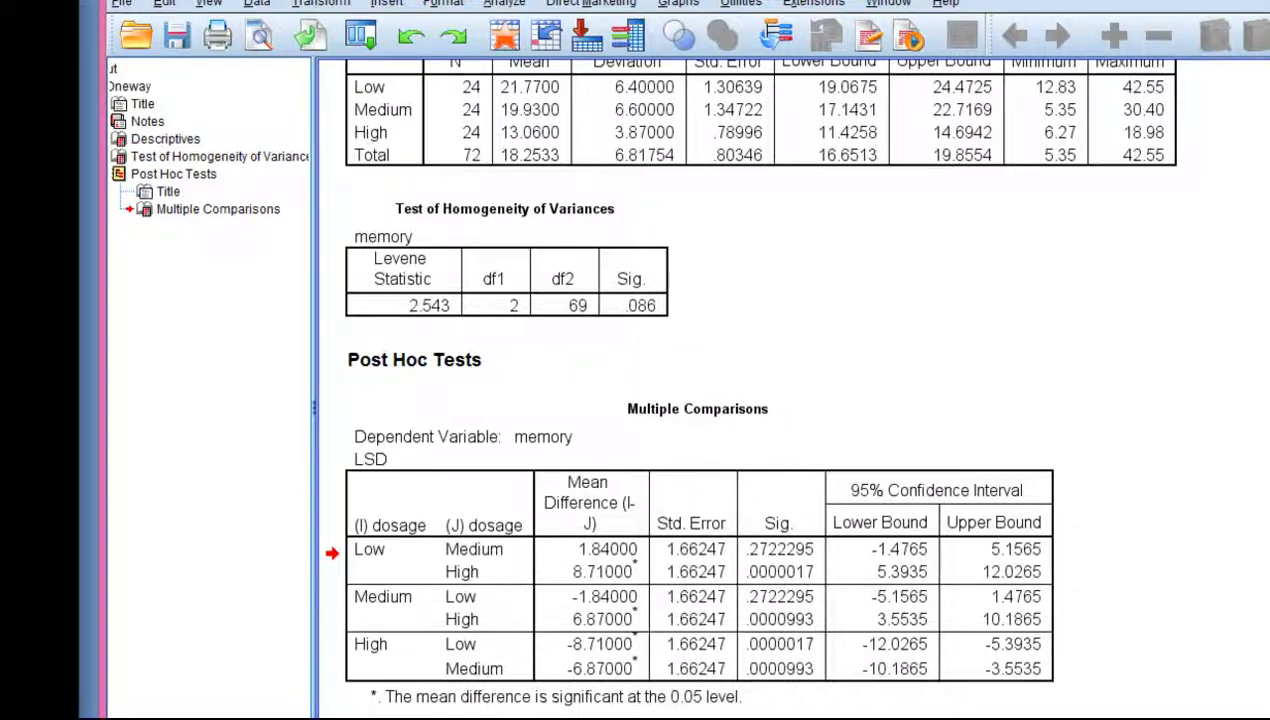
Multiply the LSD p-values 0.272295, .000017 and .0000017 each by 3 in Calculator.
{"action": "key", "text": "alt+Tab"}
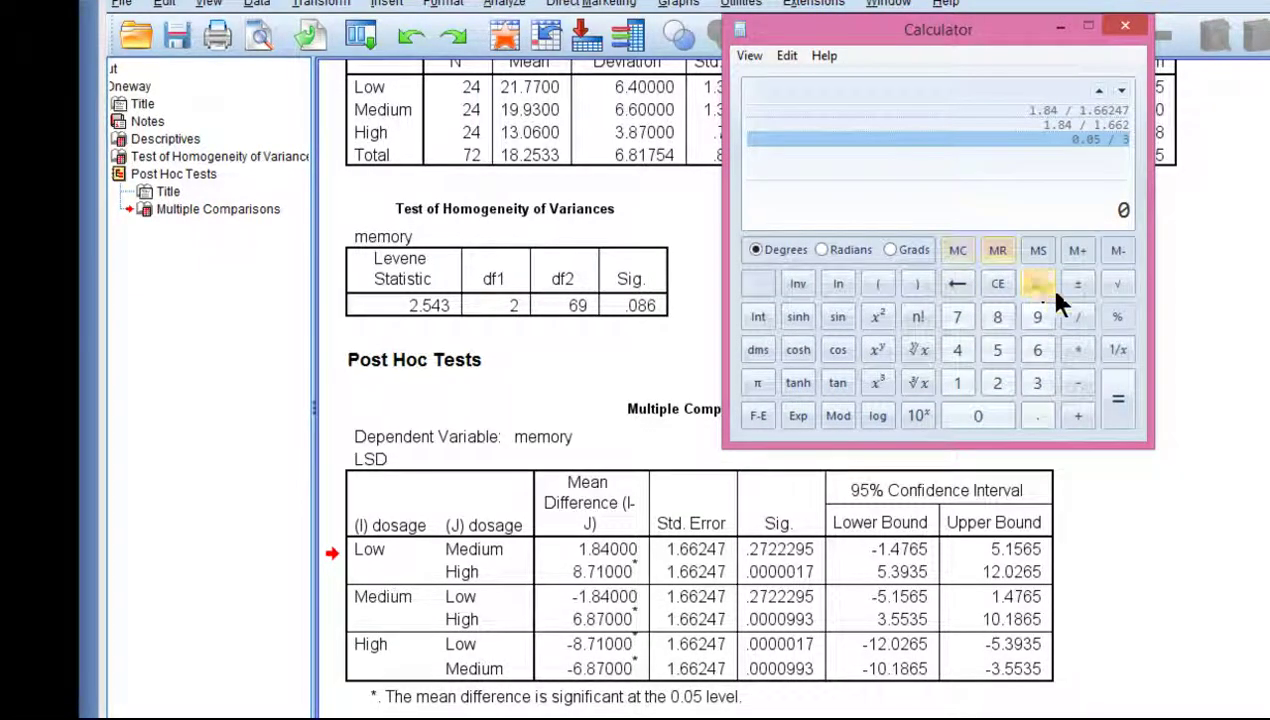
{"action": "type", "text": "0.27"}
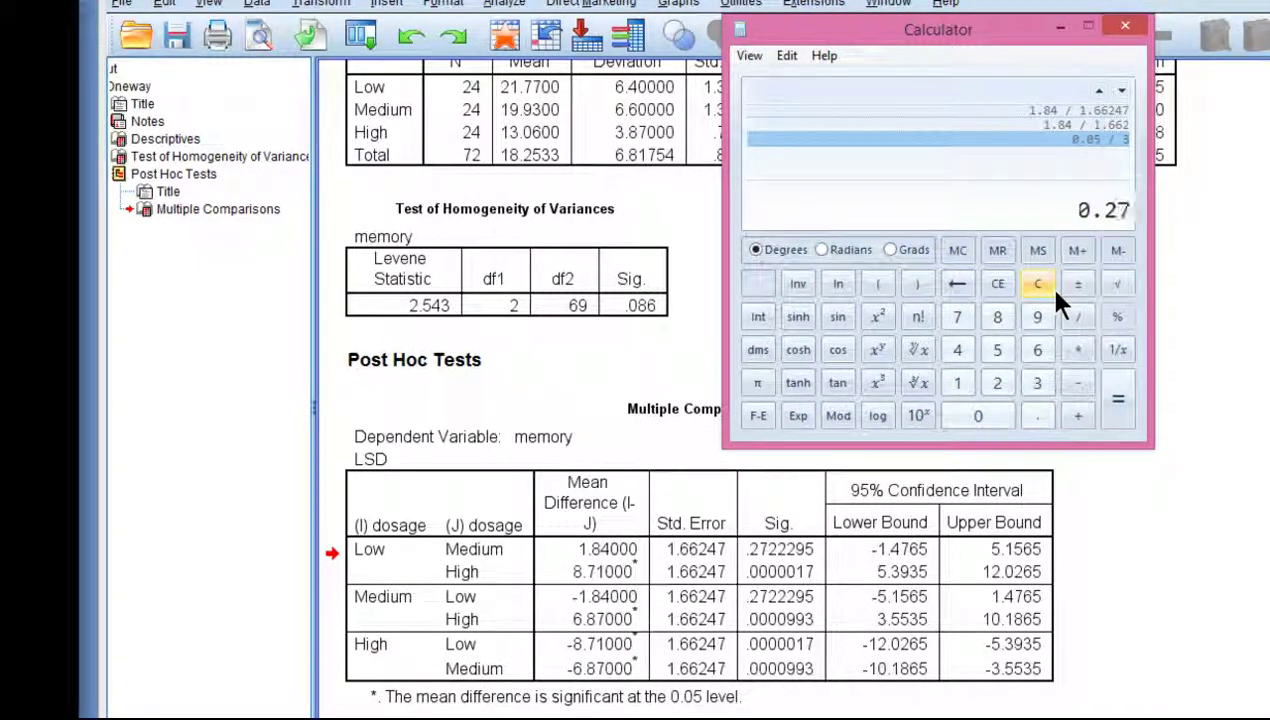
{"action": "type", "text": "2295 "}
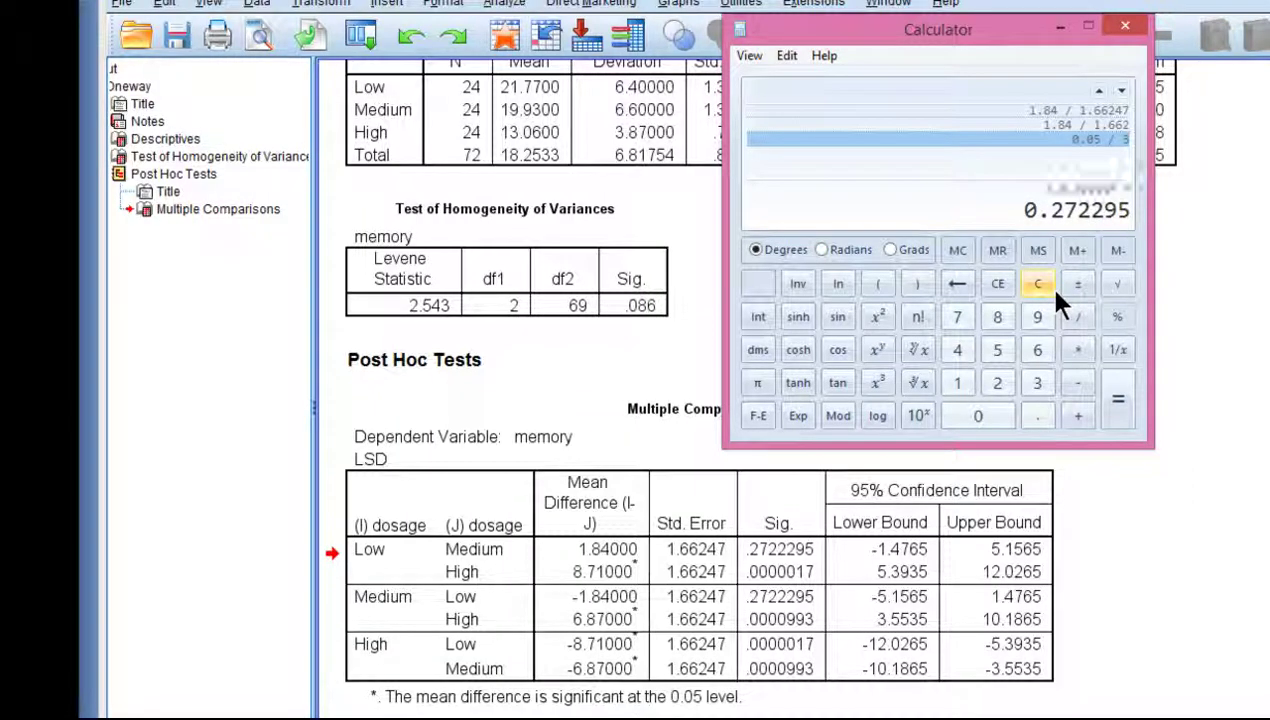
{"action": "type", "text": "* 3"}
{"action": "key", "text": "Return"}
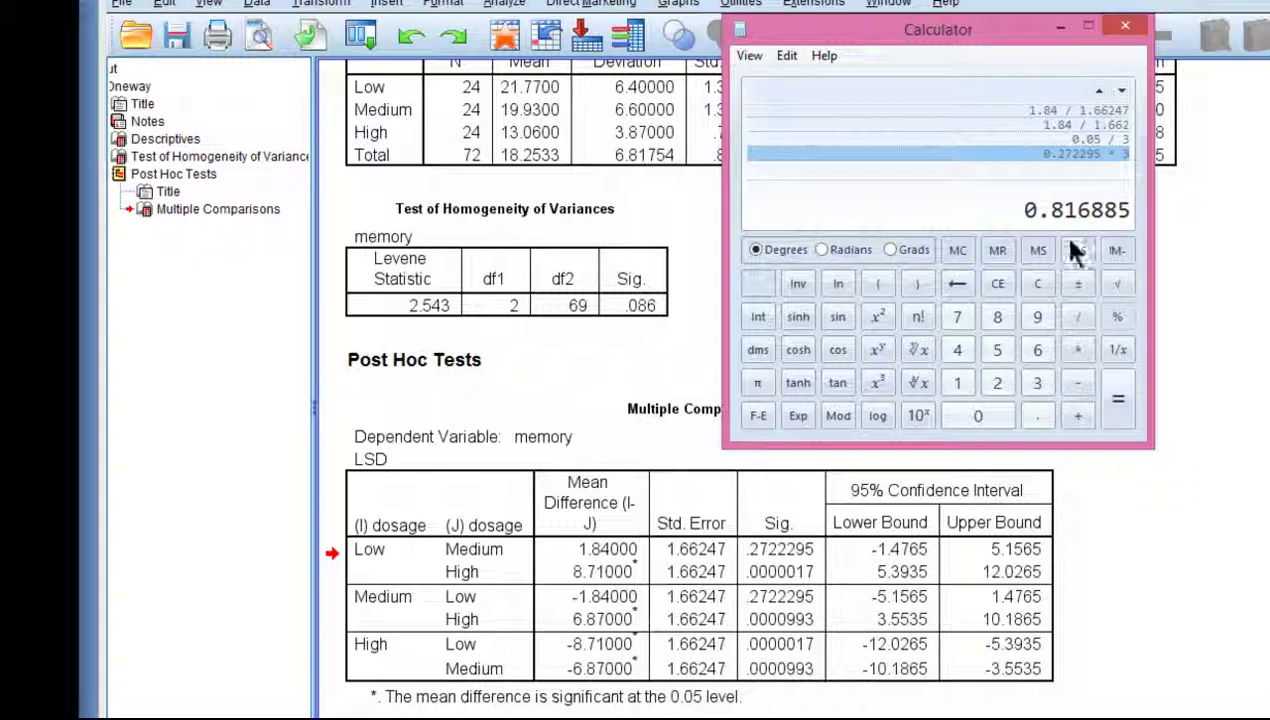
{"action": "left_click", "coordinate": [1030, 279]}
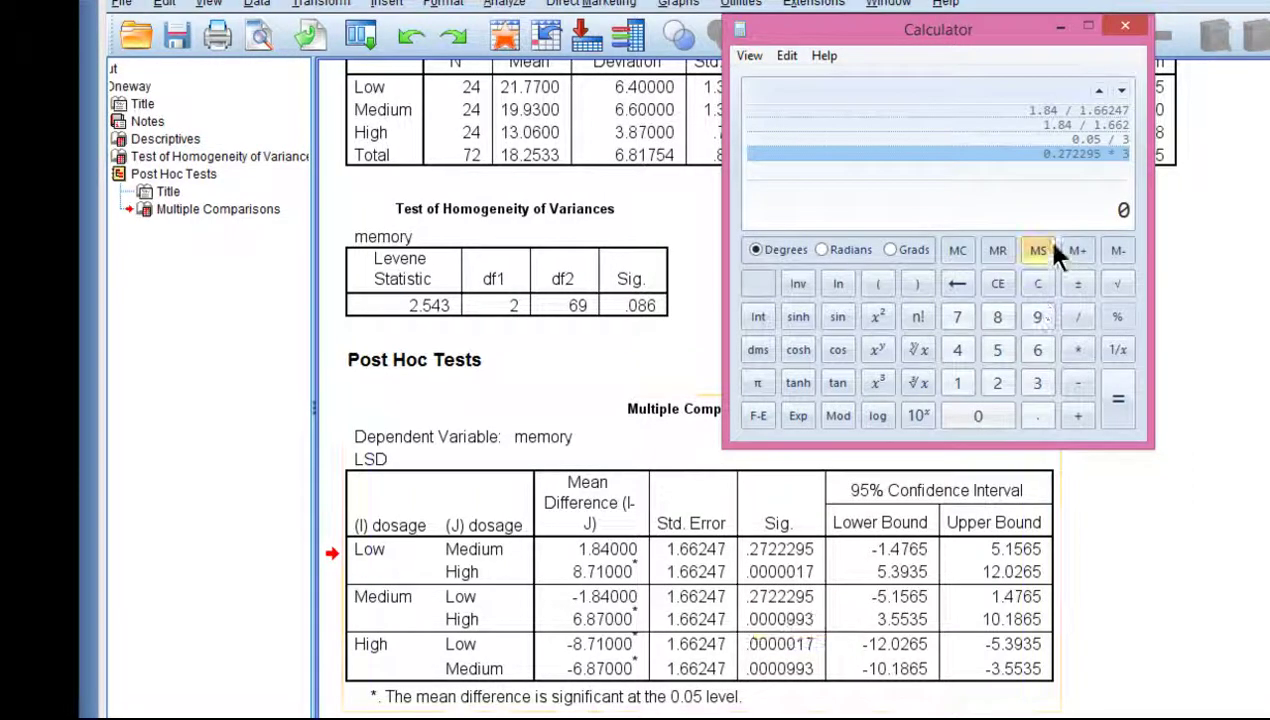
{"action": "type", "text": ".00"}
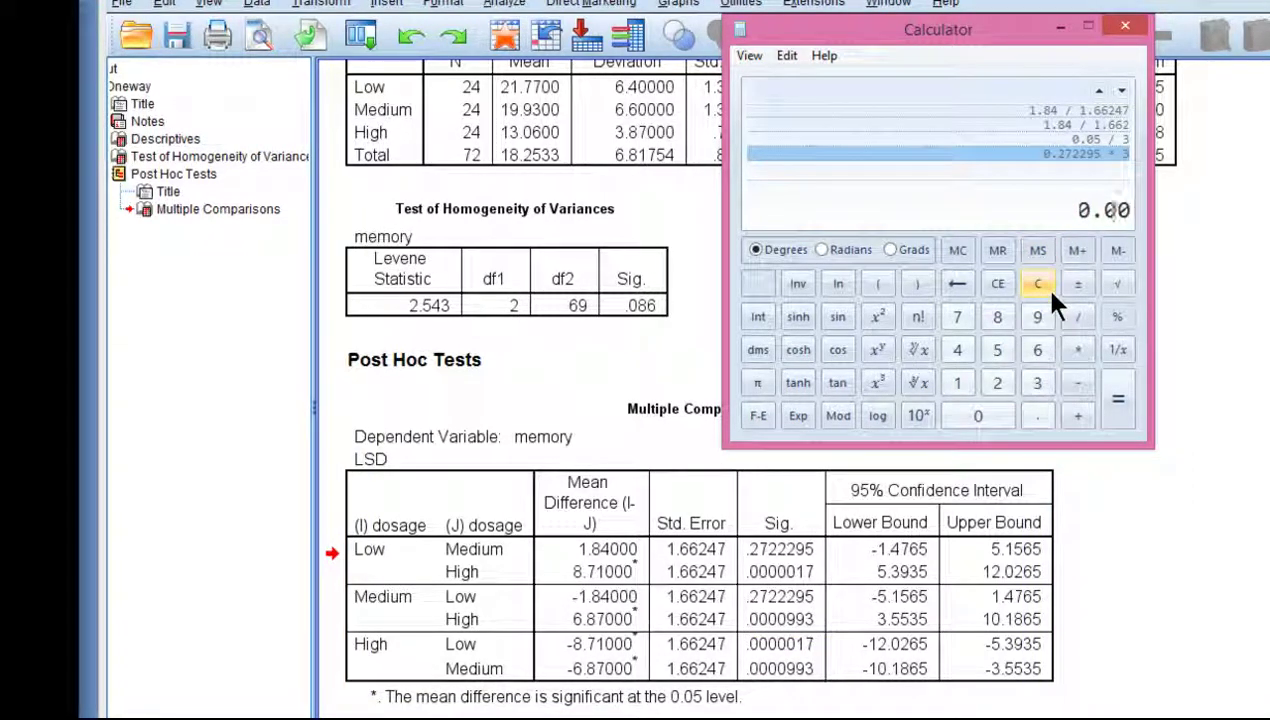
{"action": "type", "text": "001"}
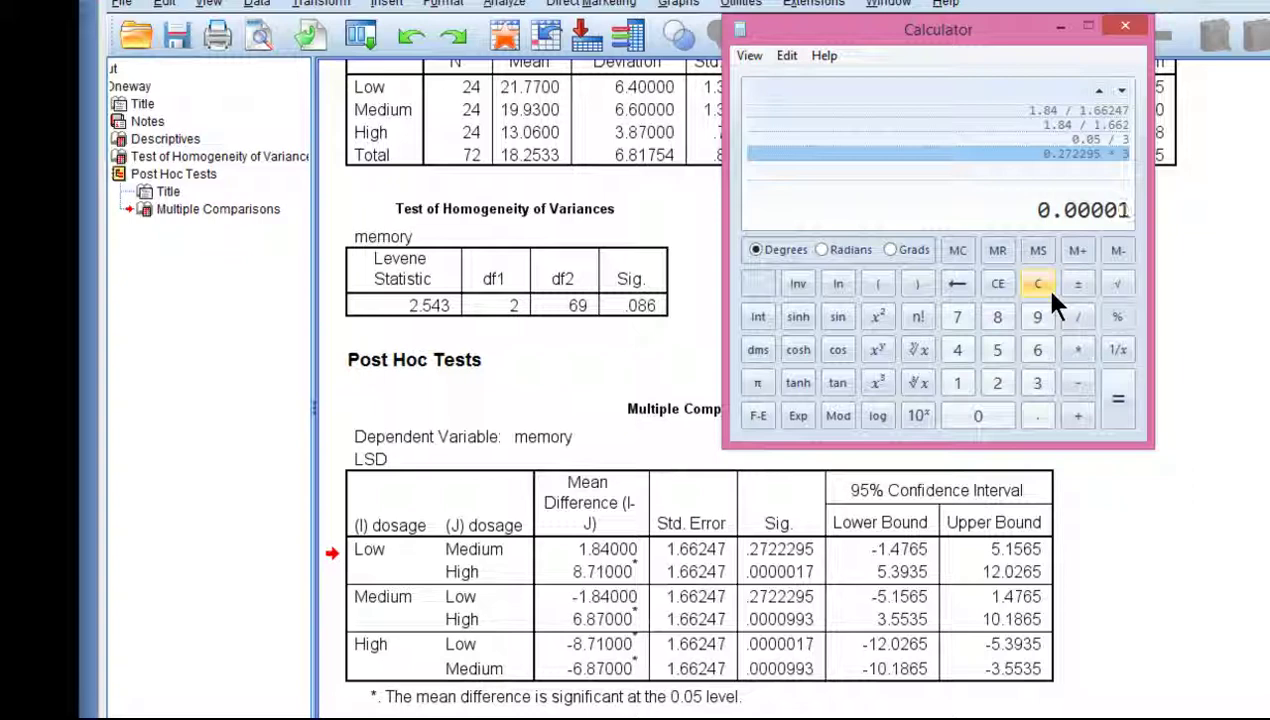
{"action": "type", "text": "7 * 3"}
{"action": "key", "text": "Return"}
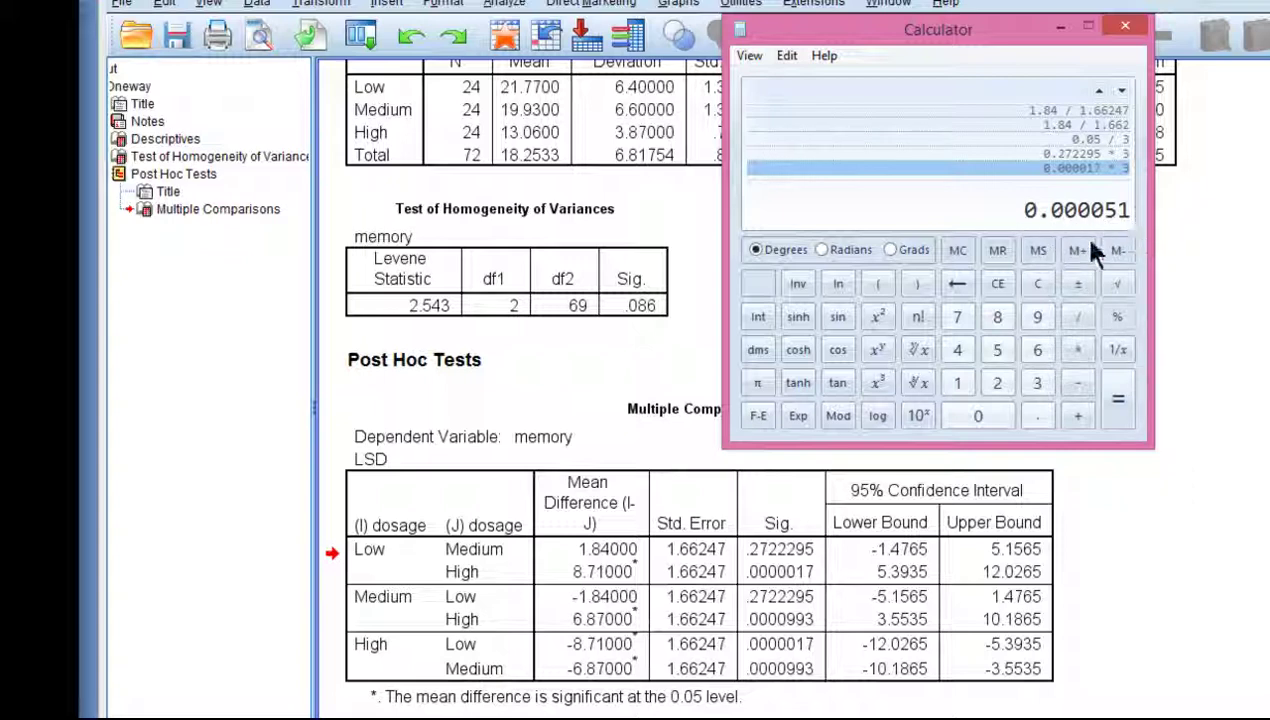
{"action": "left_click", "coordinate": [1036, 285]}
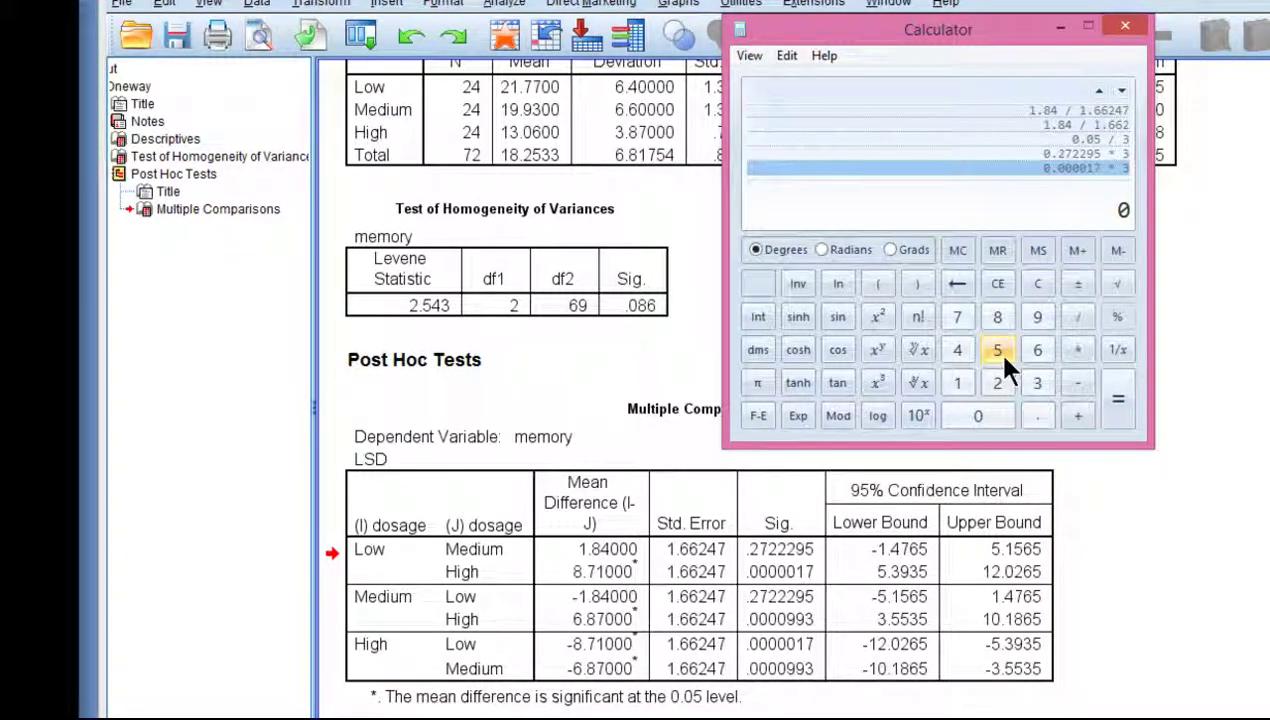
{"action": "type", "text": ".0000"}
{"action": "type", "text": "017*3"}
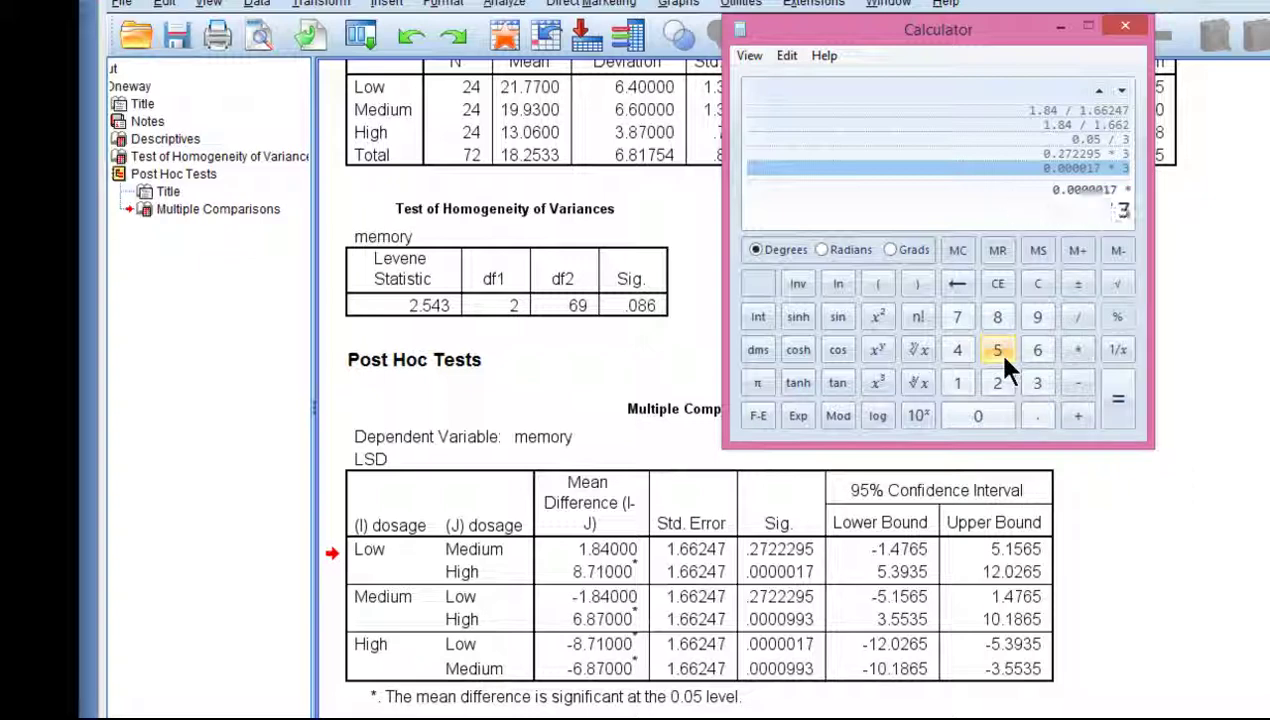
{"action": "key", "text": "Return"}
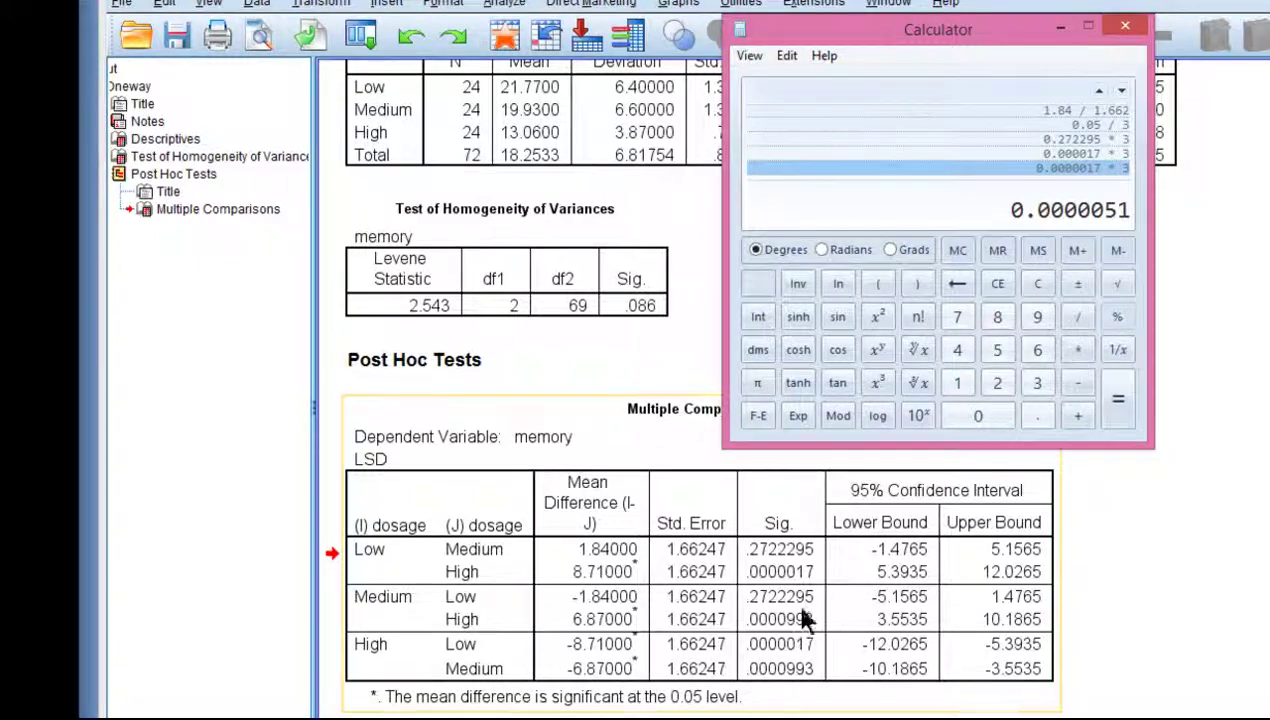
Close Calculator and rerun the memory-by-dosage ANOVA with Bonferroni post hoc tests, LSD unchecked.
{"action": "left_click", "coordinate": [1125, 25]}
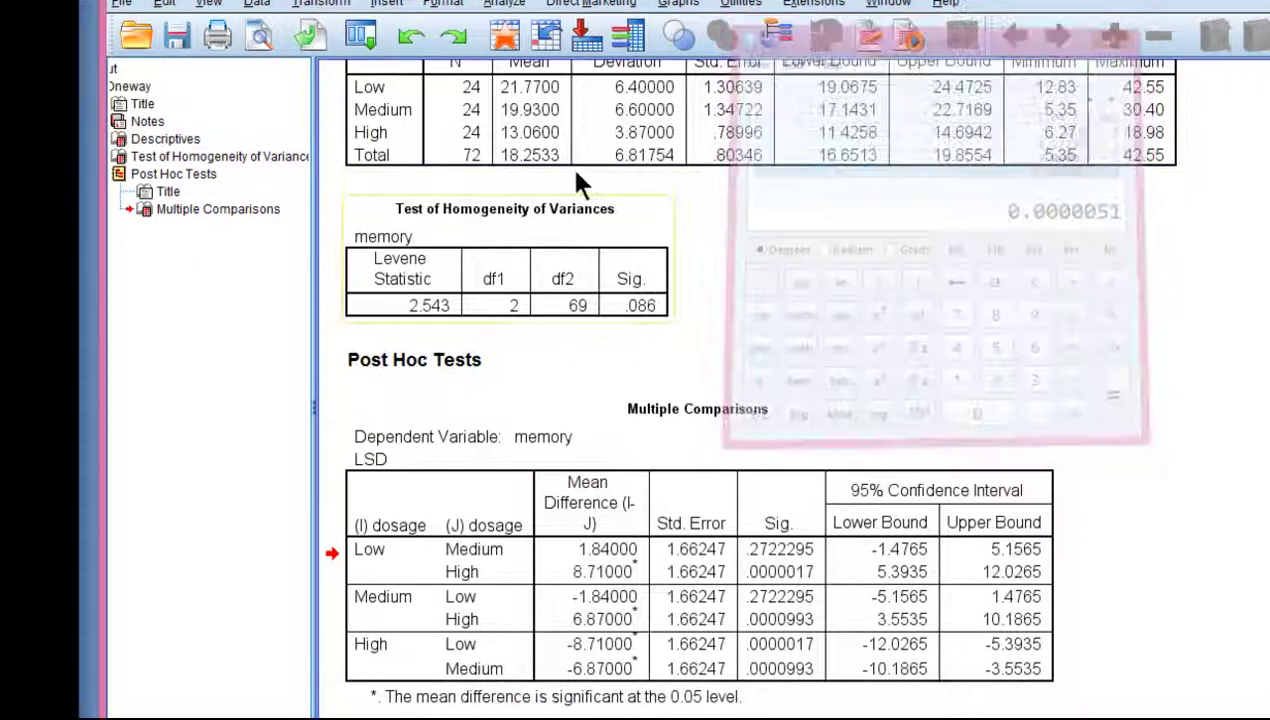
{"action": "left_click", "coordinate": [505, 4]}
{"action": "mouse_move", "coordinate": [554, 57]}
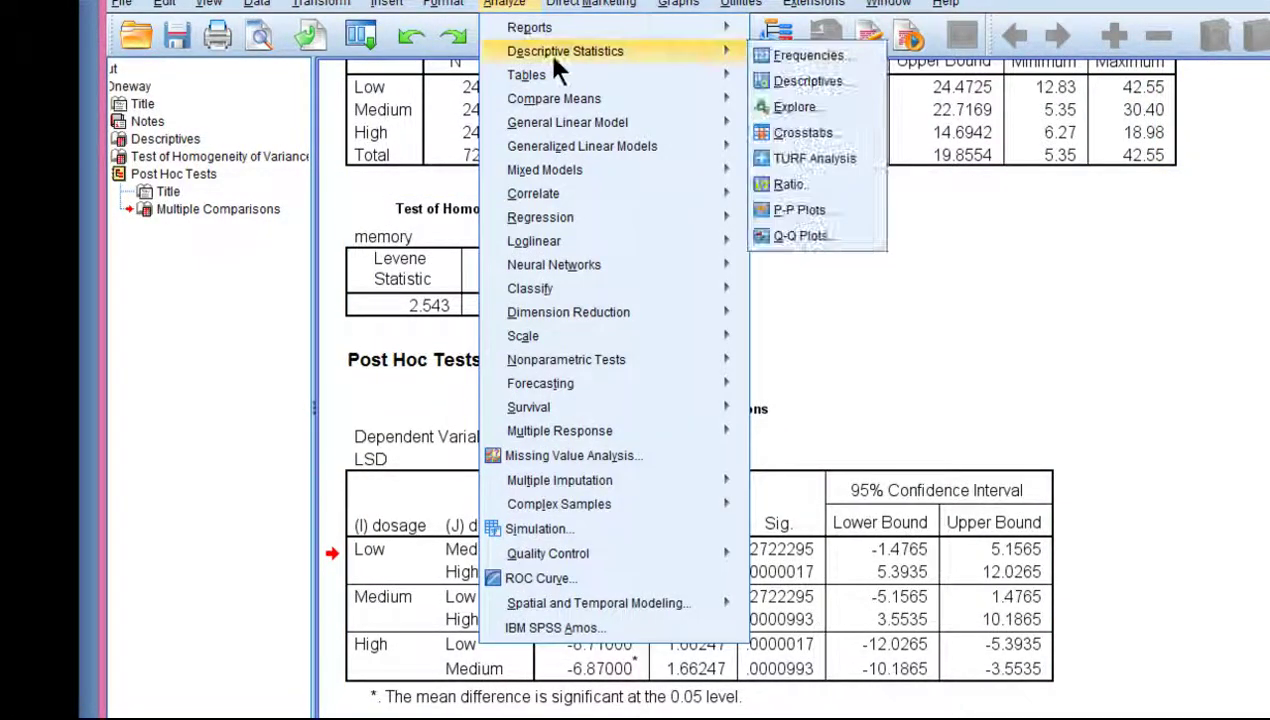
{"action": "mouse_move", "coordinate": [690, 98]}
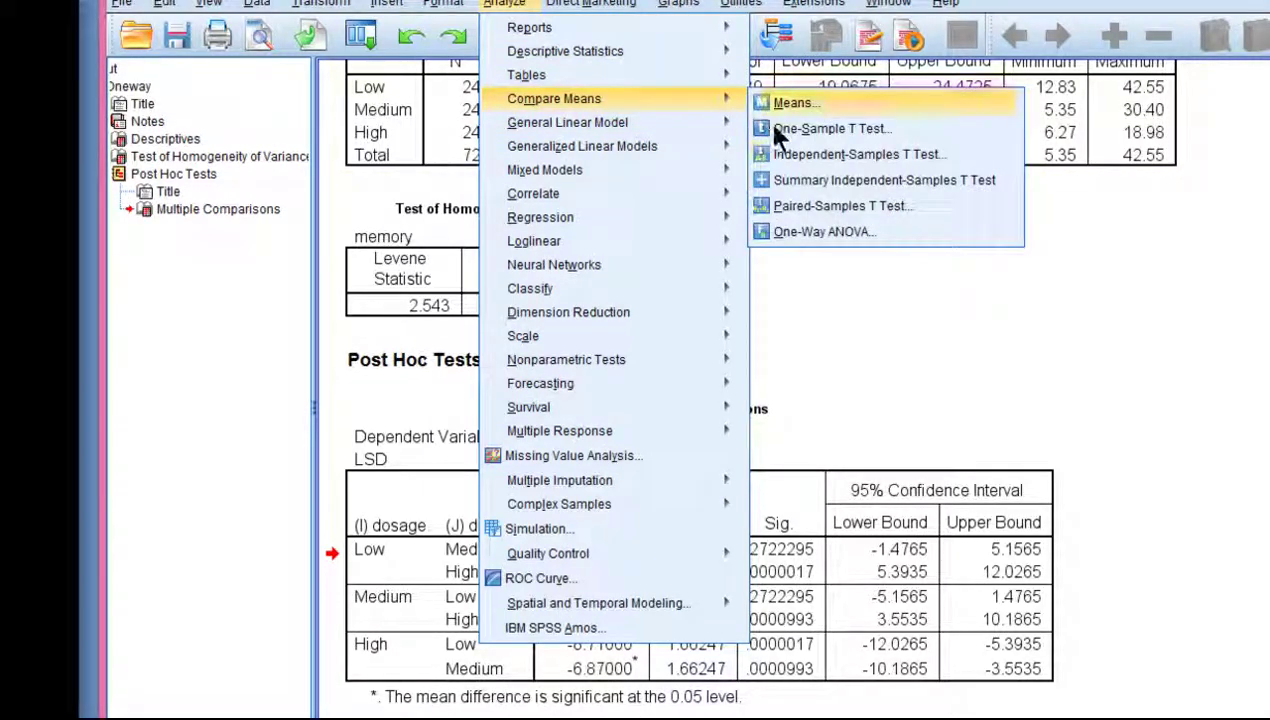
{"action": "left_click", "coordinate": [816, 228]}
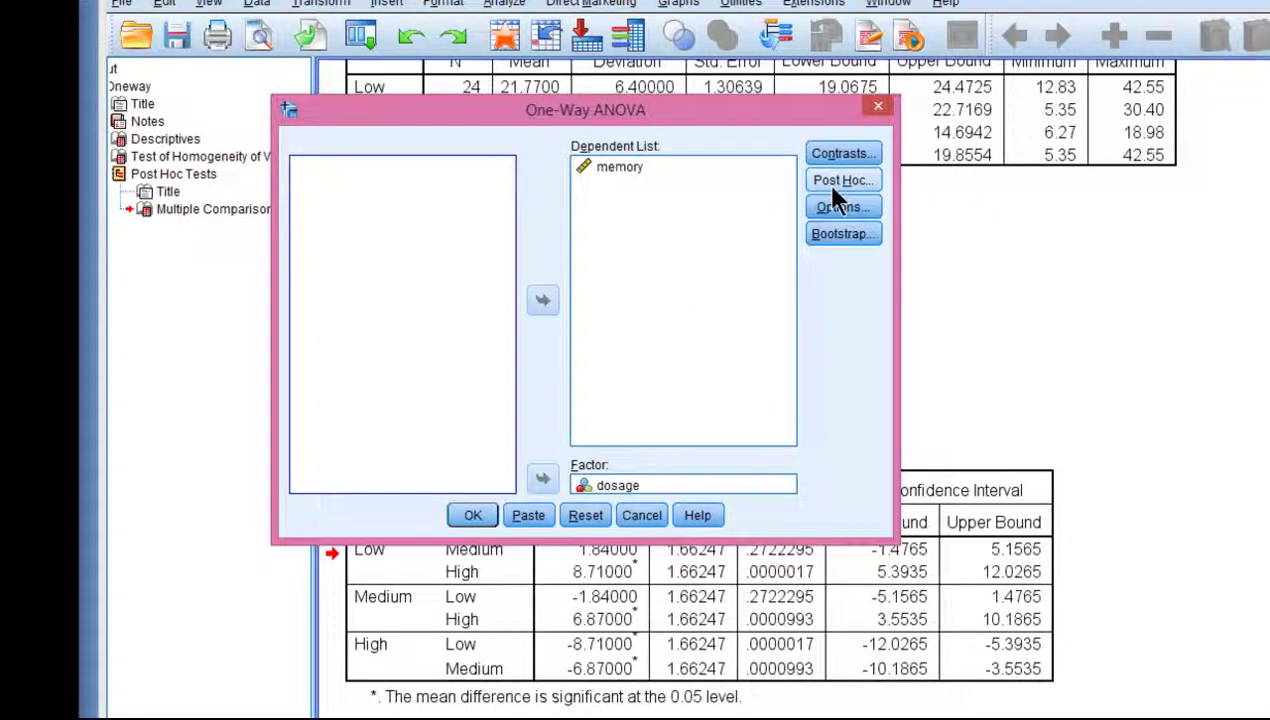
{"action": "left_click", "coordinate": [838, 182]}
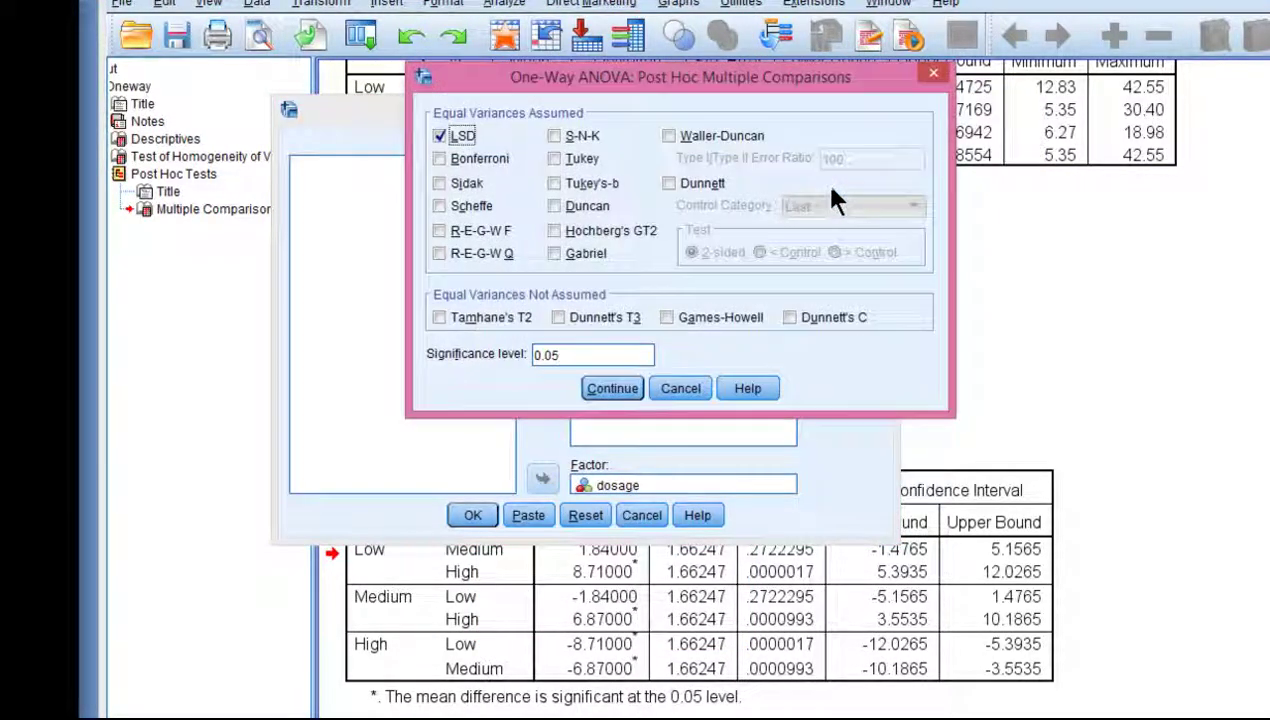
{"action": "left_click", "coordinate": [480, 165]}
{"action": "left_click", "coordinate": [462, 138]}
{"action": "left_click", "coordinate": [605, 388]}
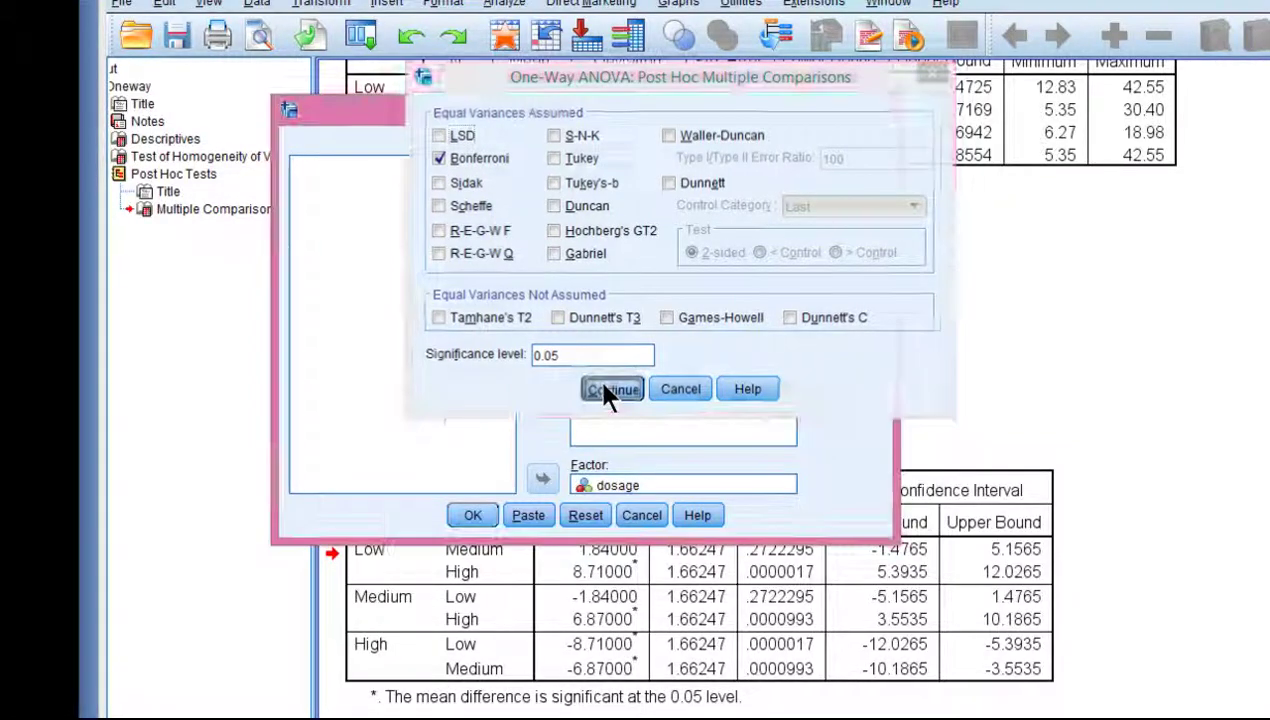
{"action": "left_click", "coordinate": [472, 515]}
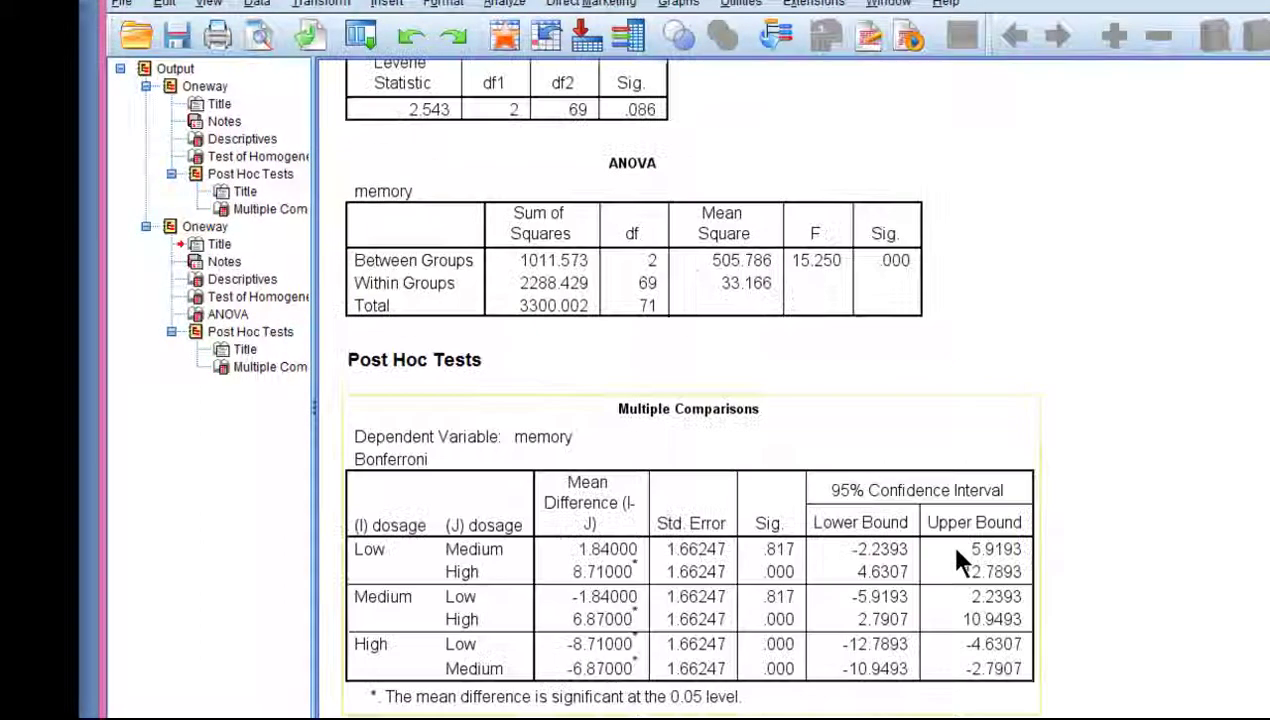
Format the Bonferroni Sig. column to 7 decimals, showing .8166884 for Low–Medium.
{"action": "double_click", "coordinate": [760, 553]}
{"action": "left_click_drag", "start_coordinate": [764, 548], "coordinate": [780, 678]}
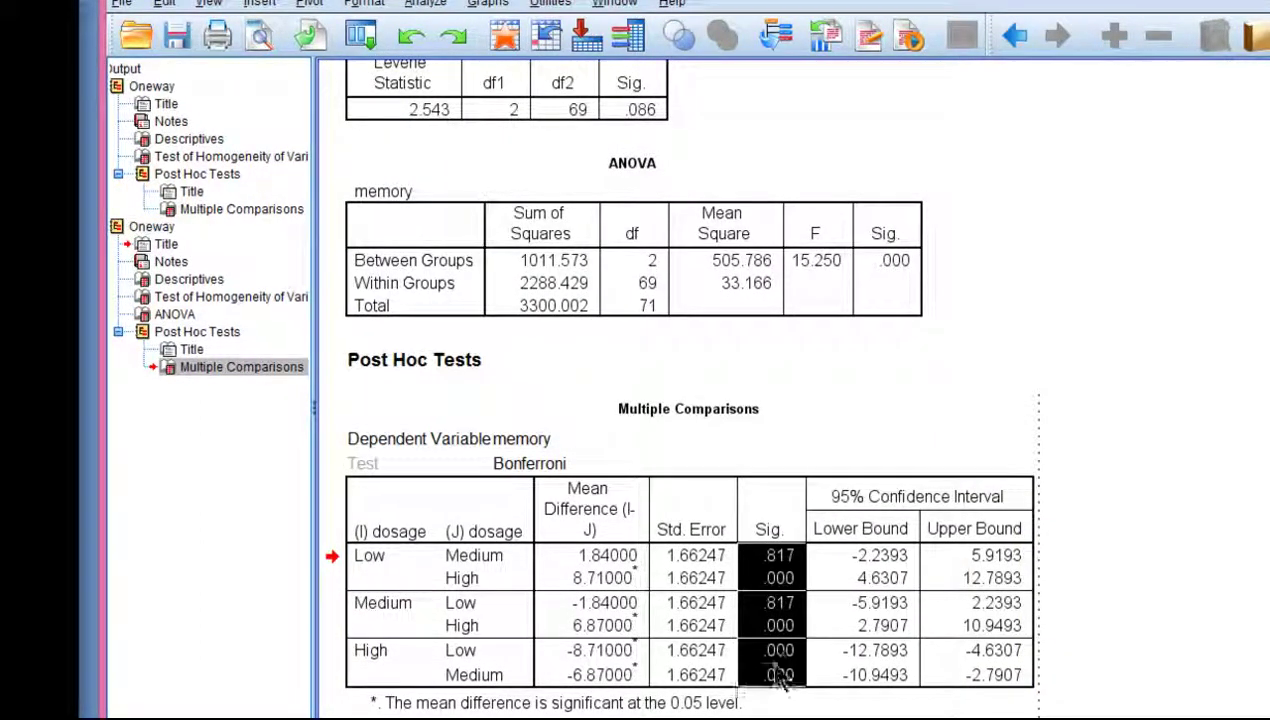
{"action": "right_click", "coordinate": [779, 662]}
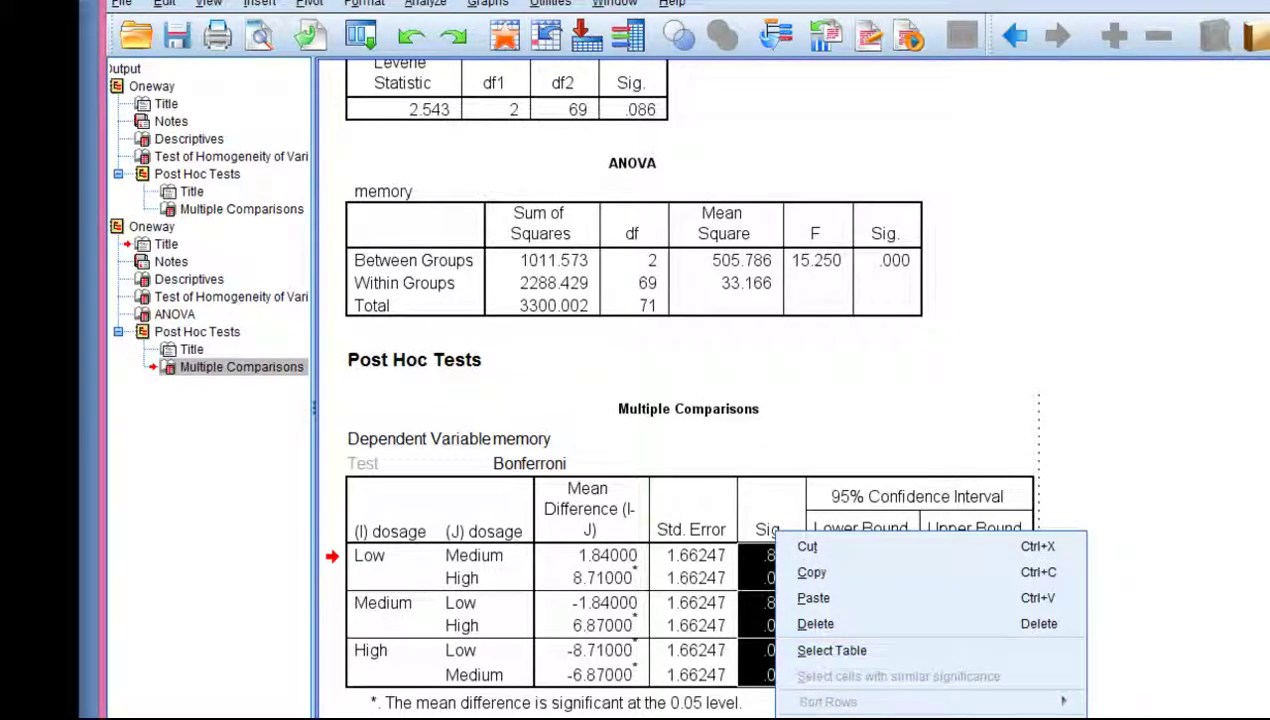
{"action": "left_click", "coordinate": [830, 714]}
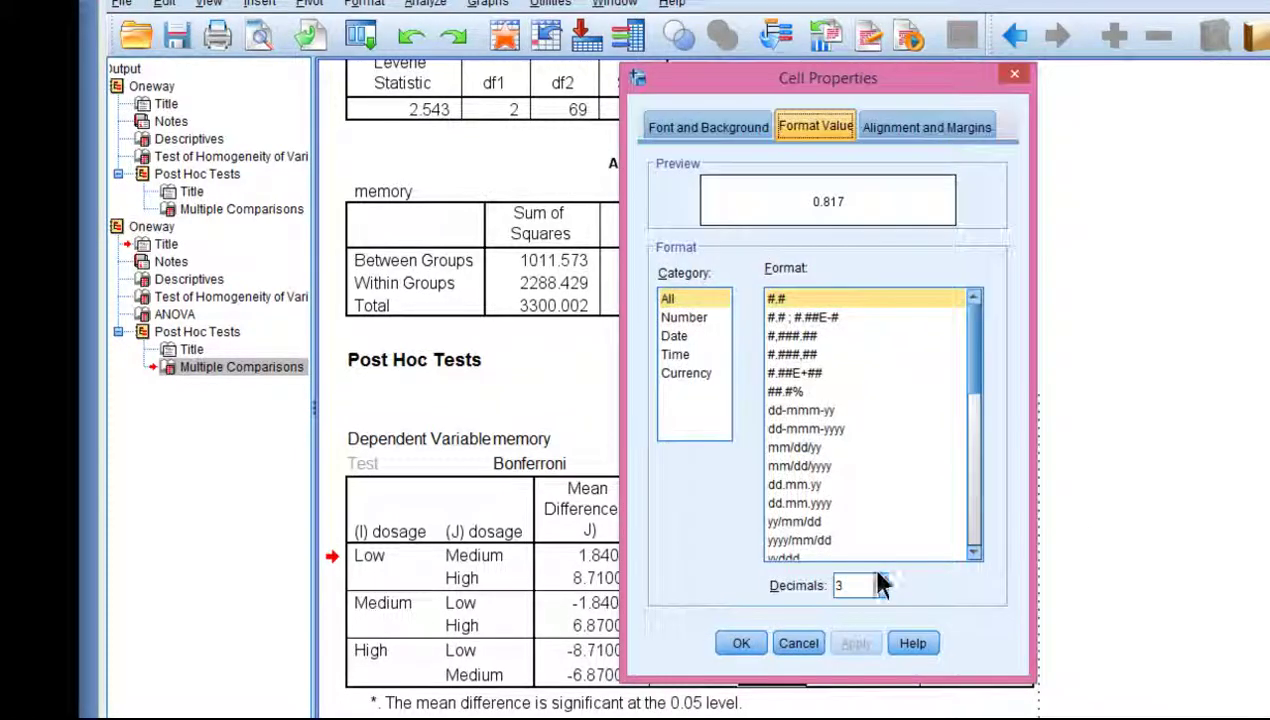
{"action": "left_click", "coordinate": [880, 580]}
{"action": "left_click", "coordinate": [880, 580]}
{"action": "left_click", "coordinate": [880, 580]}
{"action": "left_click", "coordinate": [880, 580]}
{"action": "left_click", "coordinate": [855, 643]}
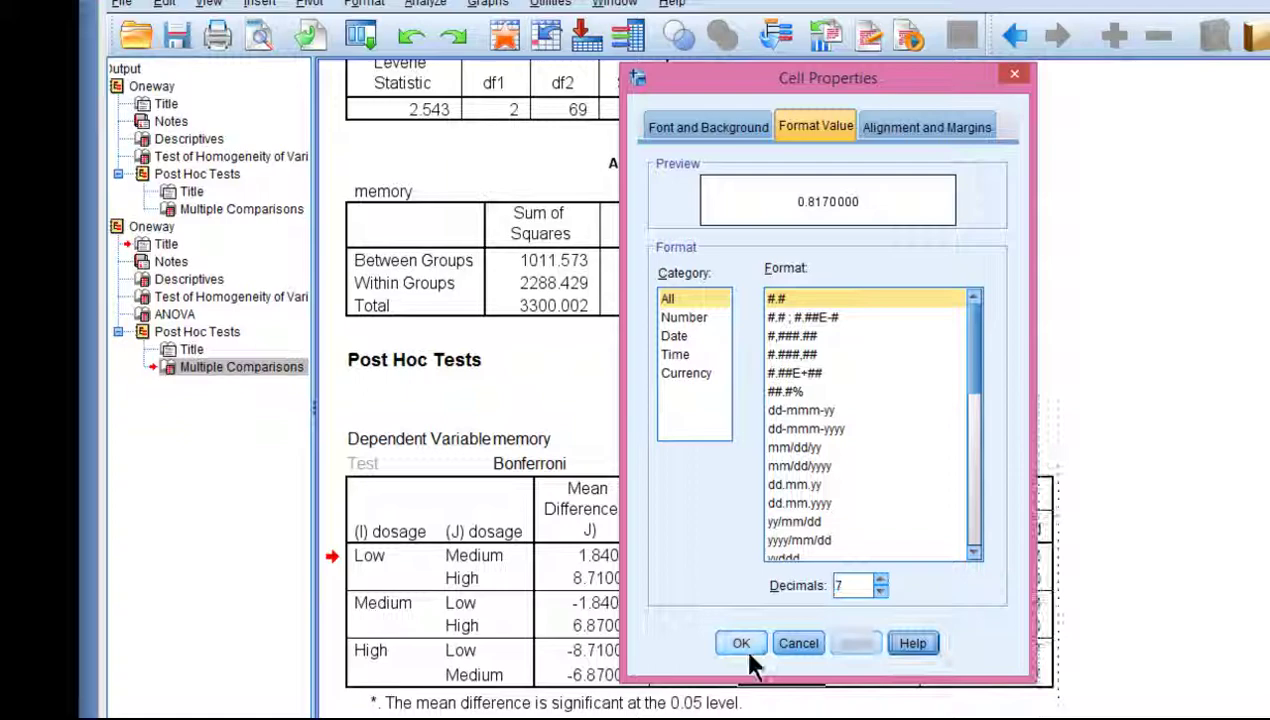
{"action": "left_click", "coordinate": [741, 644]}
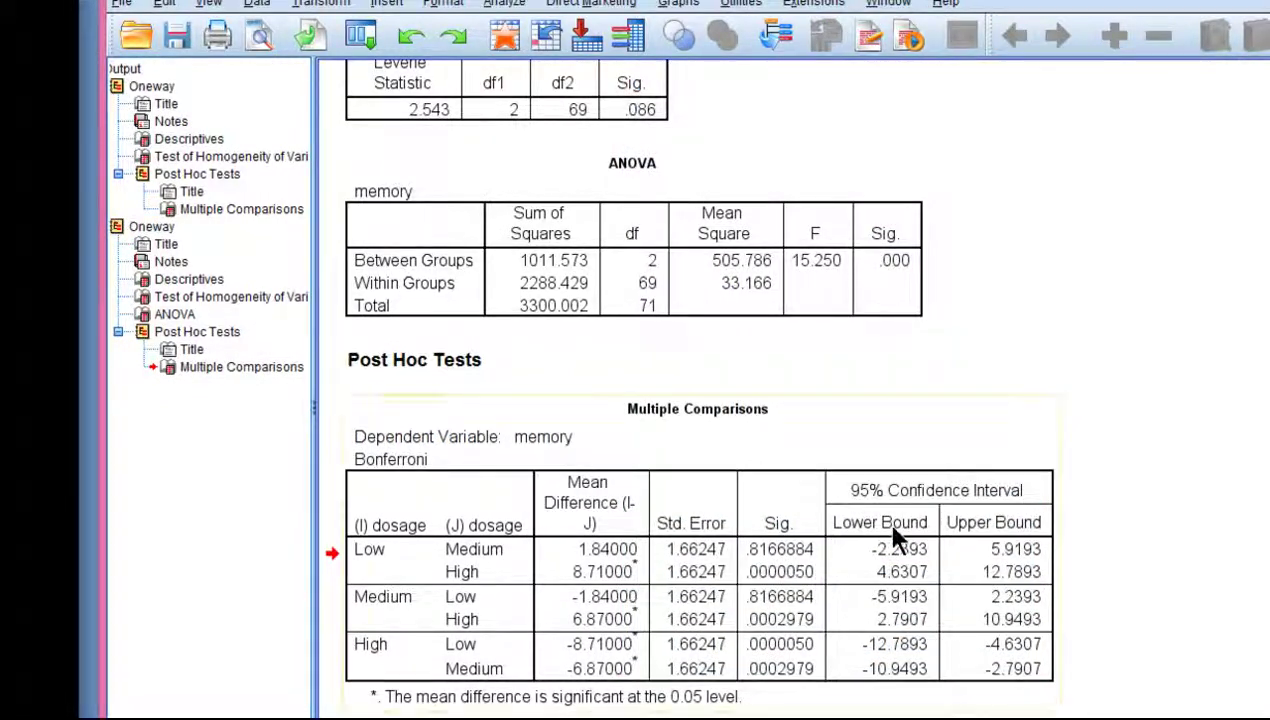